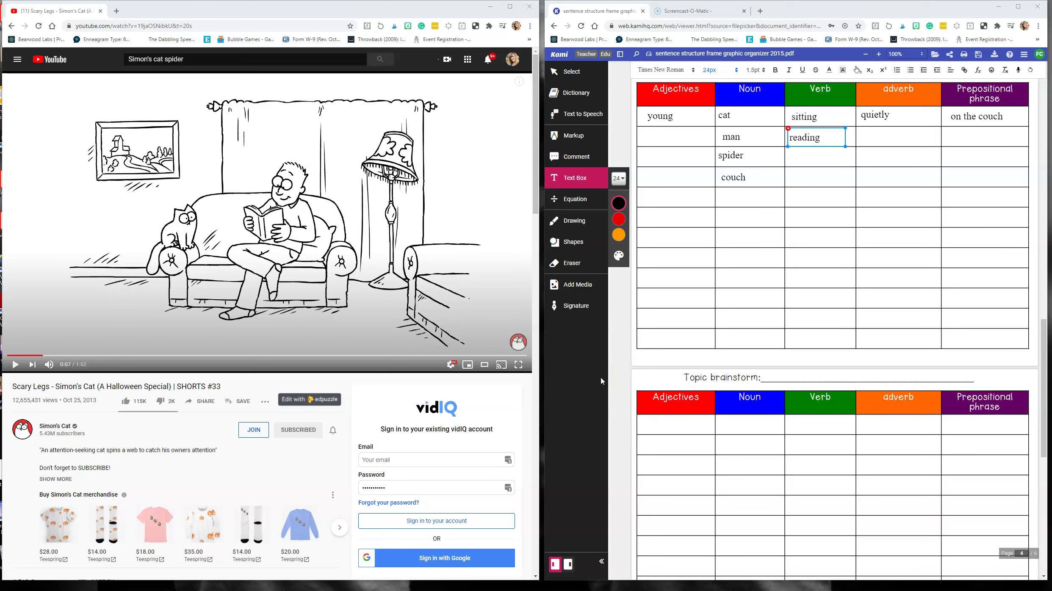
Check the couch and cat entries in the Noun column, then glance at the extensions list
left_click(767, 183)
left_click(734, 118)
key("Escape")
left_click(997, 26)
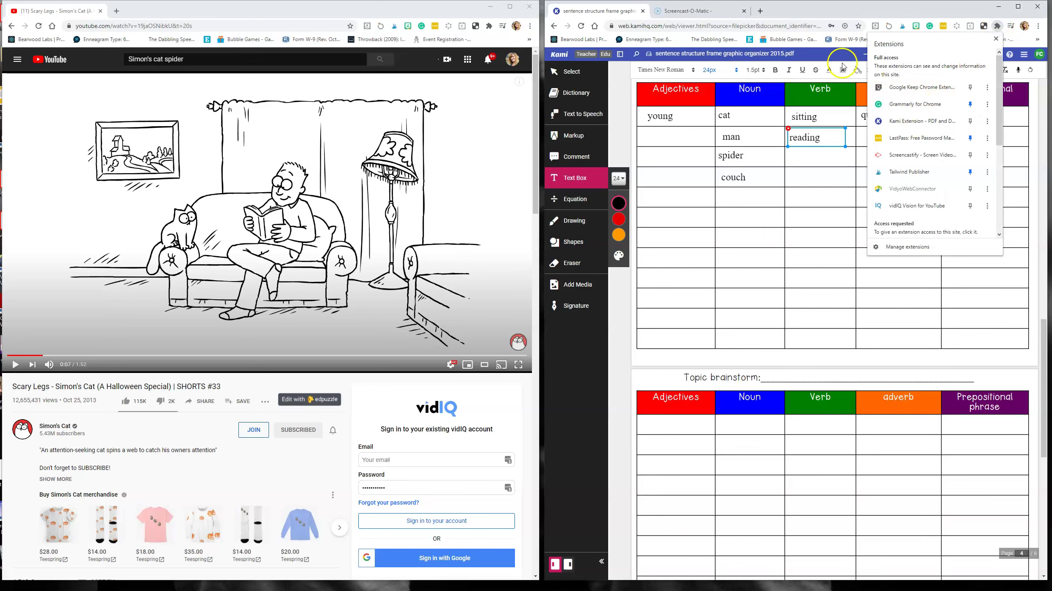
left_click(616, 318)
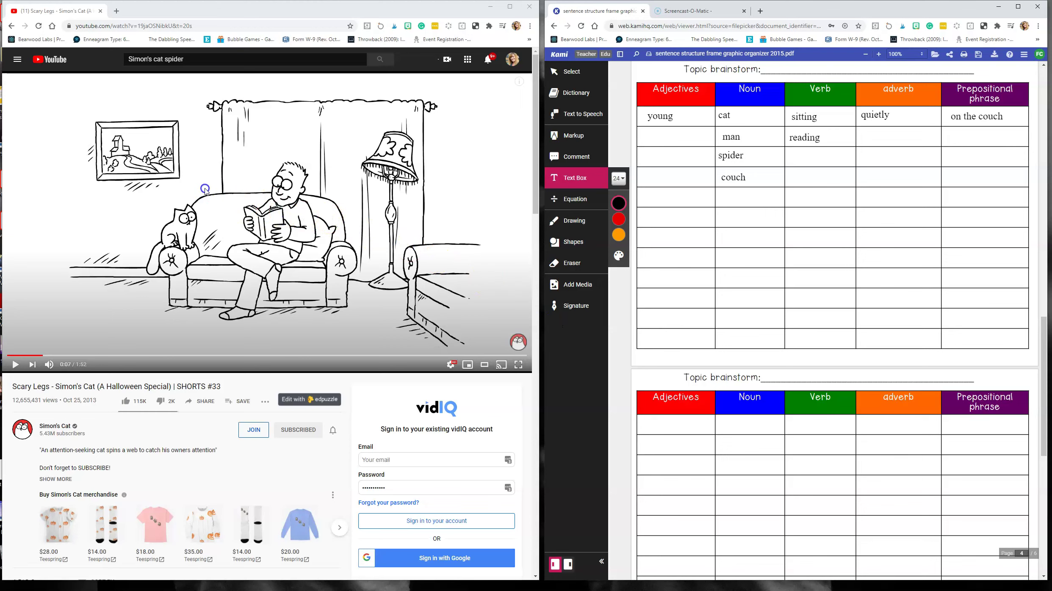
Recheck the couch entry, browse the extensions list, and narrow the Kami window from its left edge
left_click(768, 177)
left_click(786, 180)
left_click(997, 27)
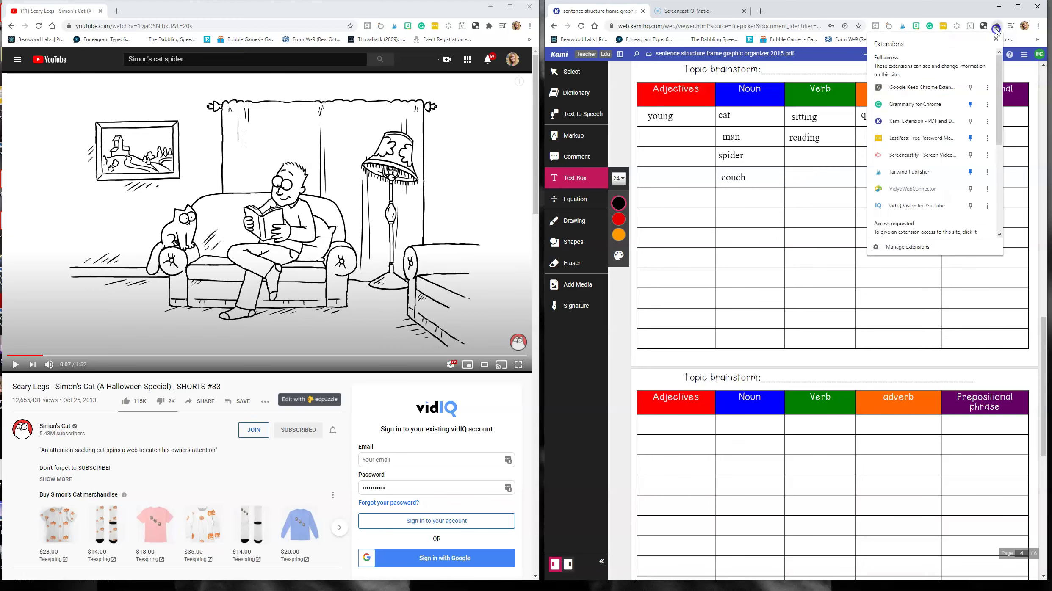
scroll(935, 152, "down", 4)
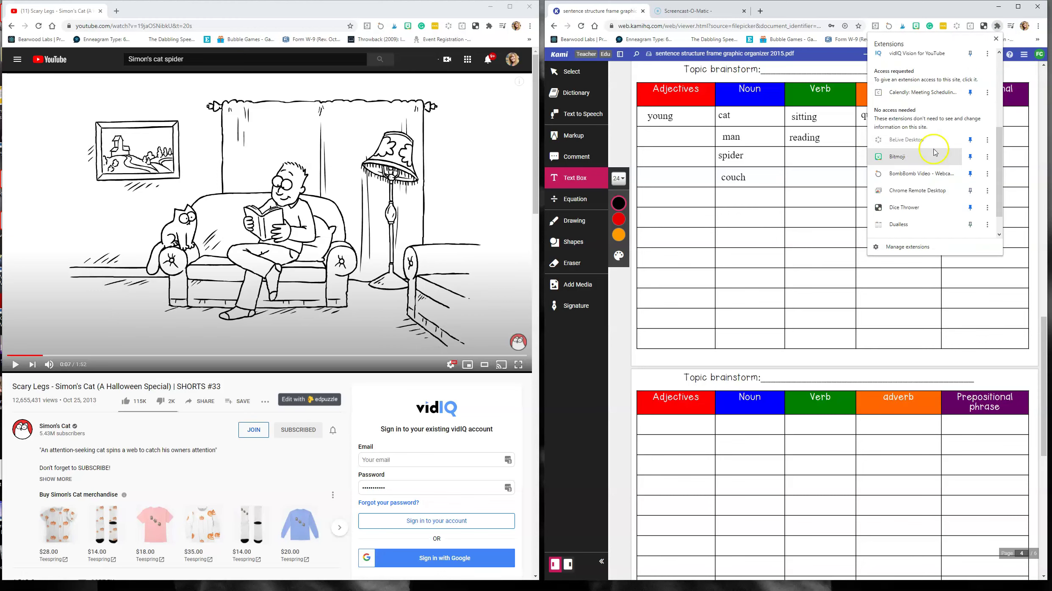
scroll(928, 183, "down", 1)
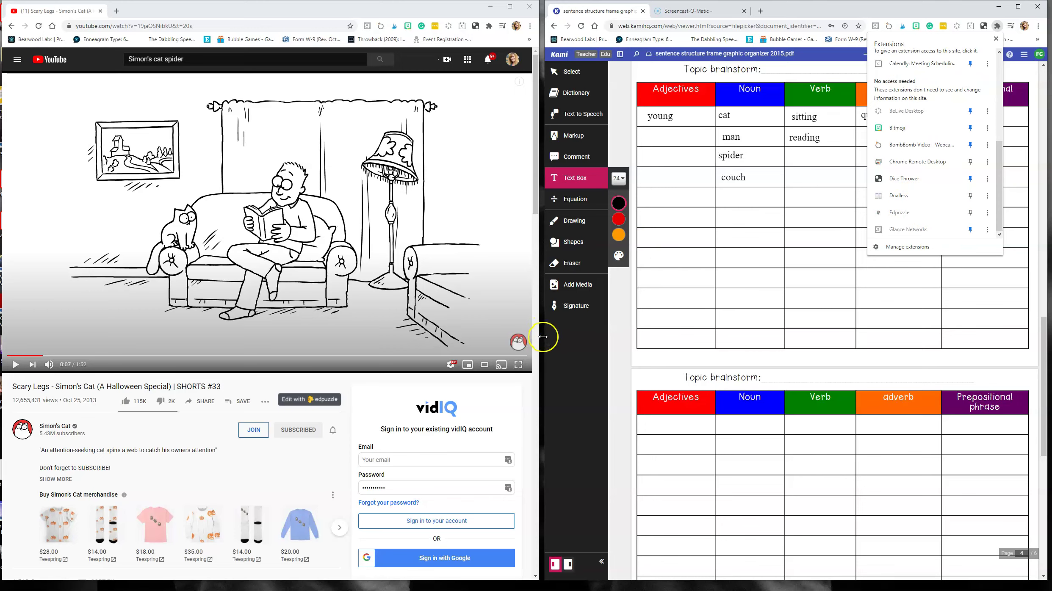
mouse_move(541, 333)
left_mouse_down()
mouse_move(601, 334)
mouse_move(546, 334)
left_mouse_up()
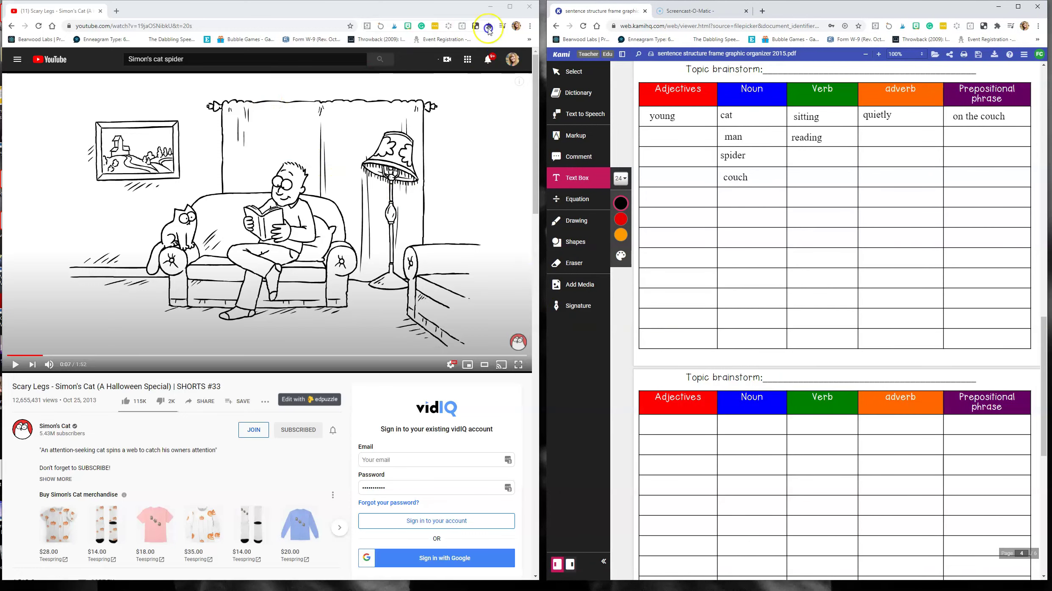
Pull out the YouTube tab, restore its window and narrow it to reveal the organizer
left_click(529, 13)
left_click_drag(529, 13, 576, 23)
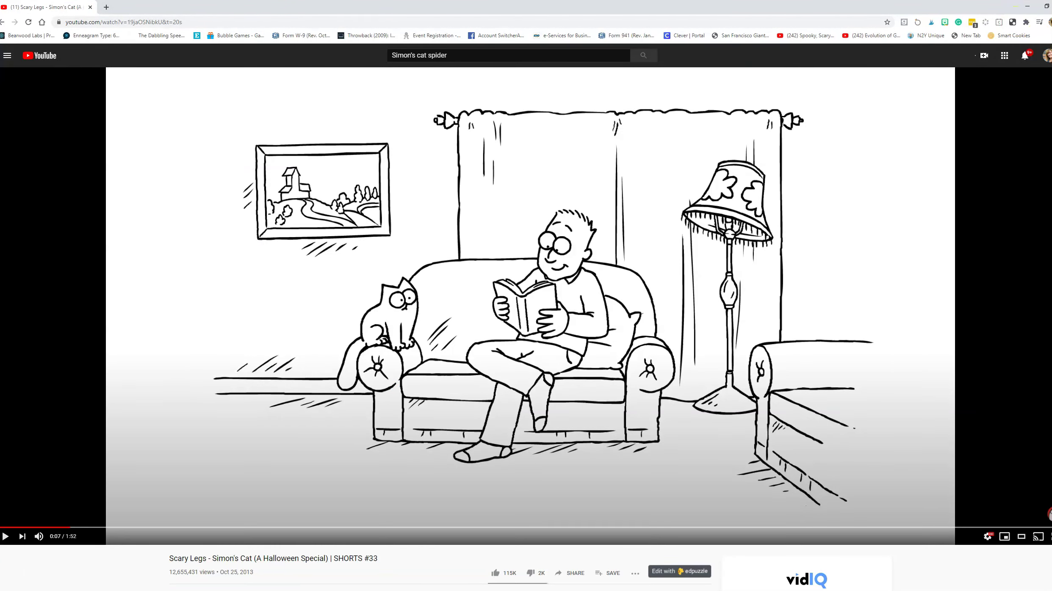
left_click(1049, 513)
left_click(1049, 165)
double_click(951, 12)
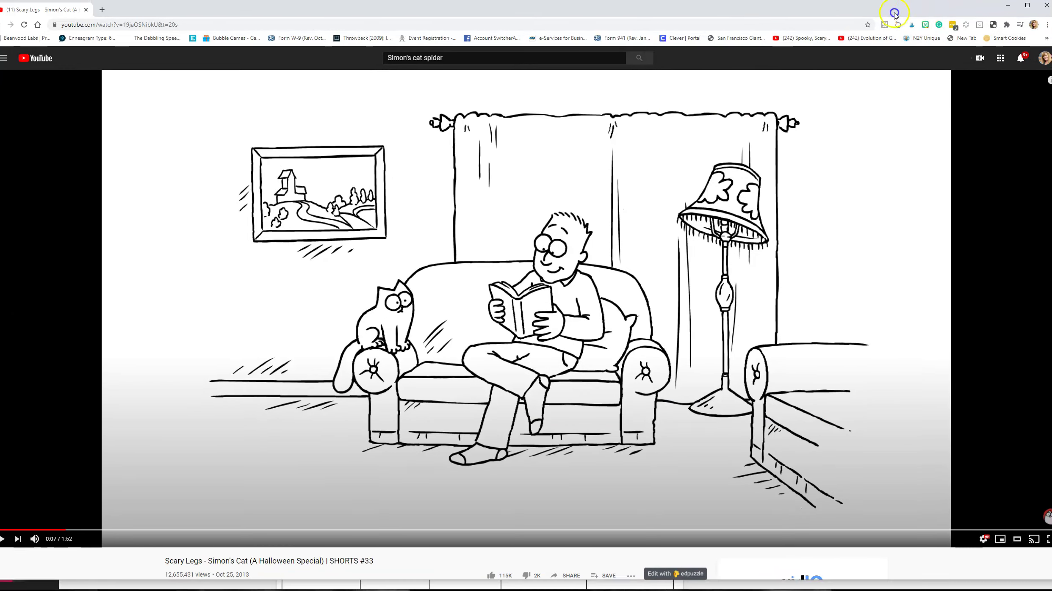
left_click(996, 147)
left_click_drag(996, 147, 483, 116)
Shrink the Kami window, move it right, then nudge both windows into a side-by-side layout
left_click(975, 139)
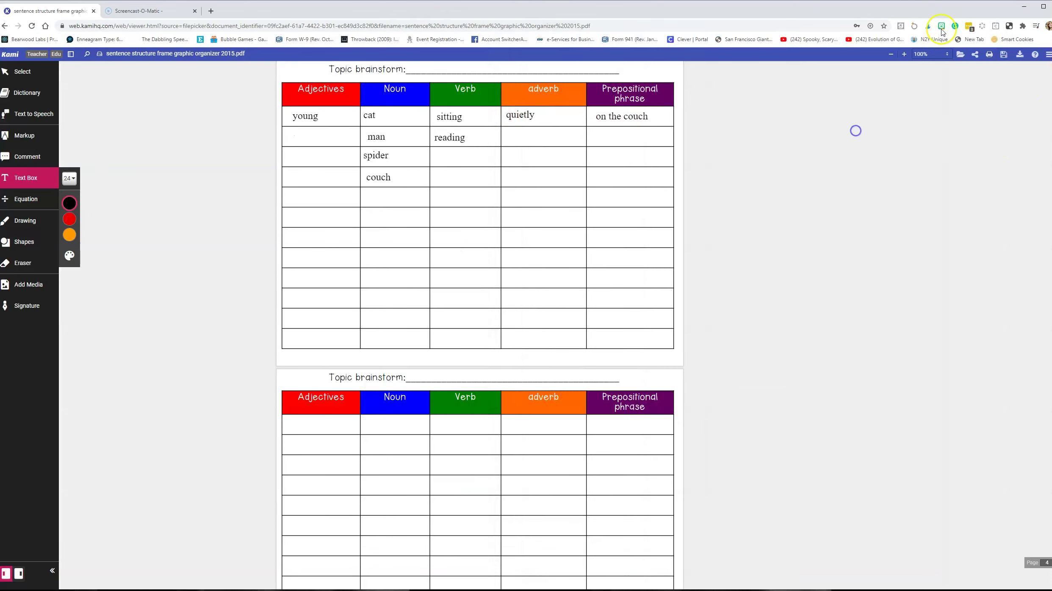
double_click(868, 14)
left_click_drag(1000, 178, 610, 161)
left_click_drag(485, 19, 985, 12)
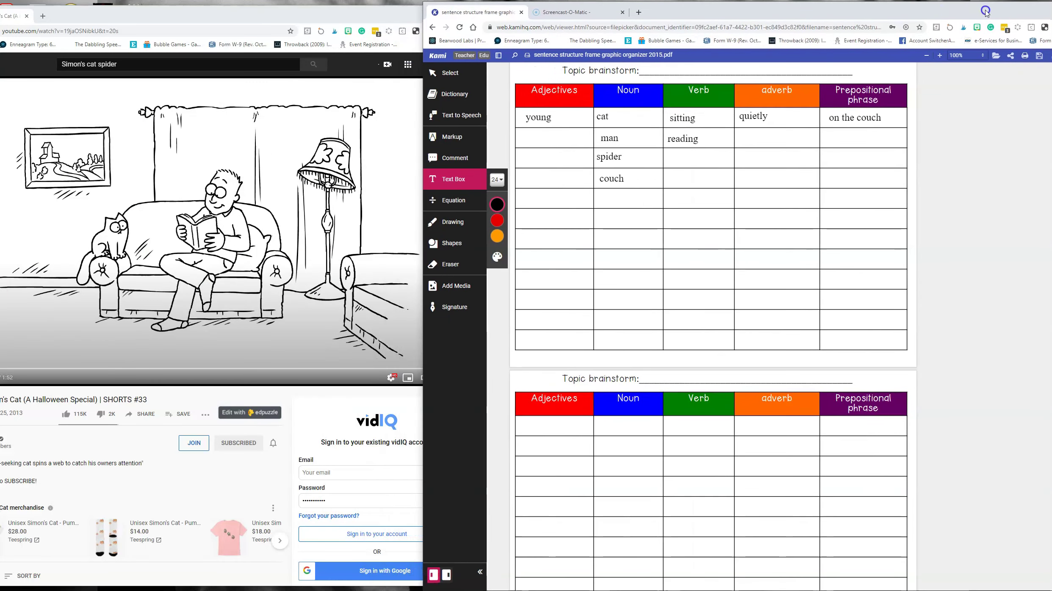
left_click_drag(420, 163, 550, 164)
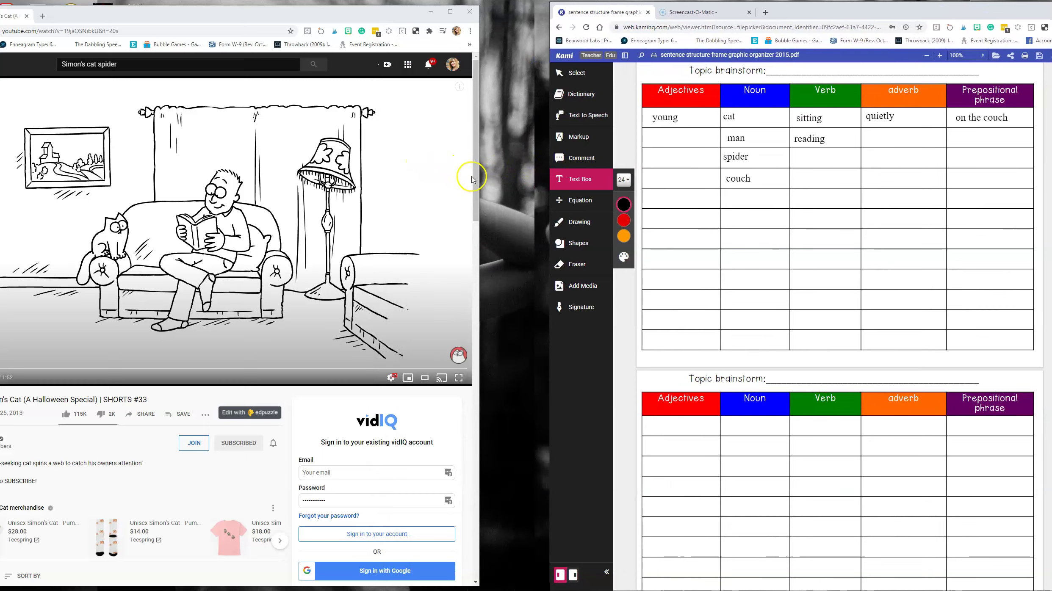
left_click(447, 8)
left_click_drag(447, 8, 469, 5)
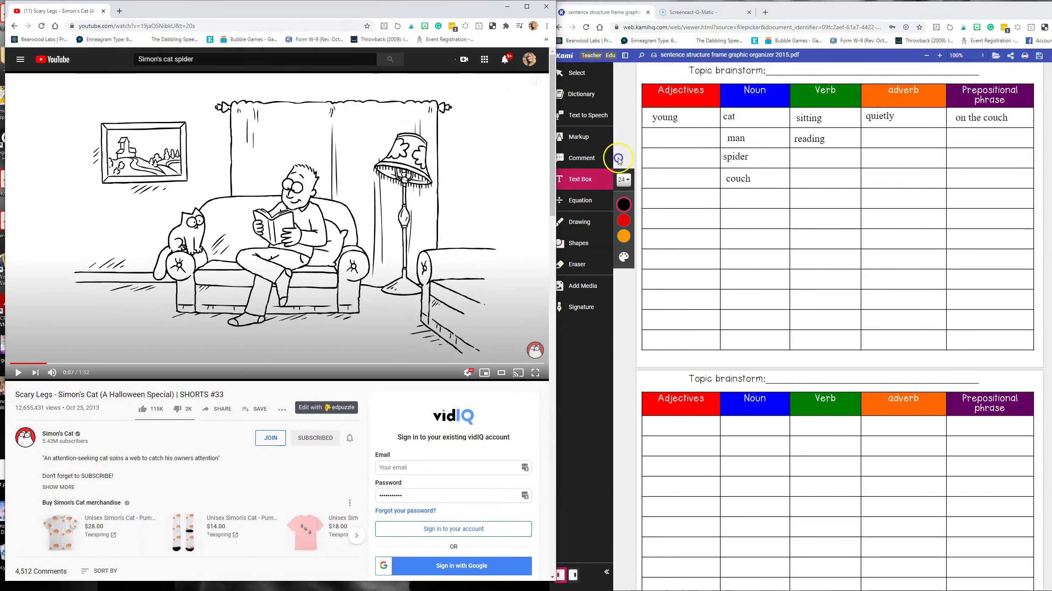
left_click_drag(779, 13, 791, 12)
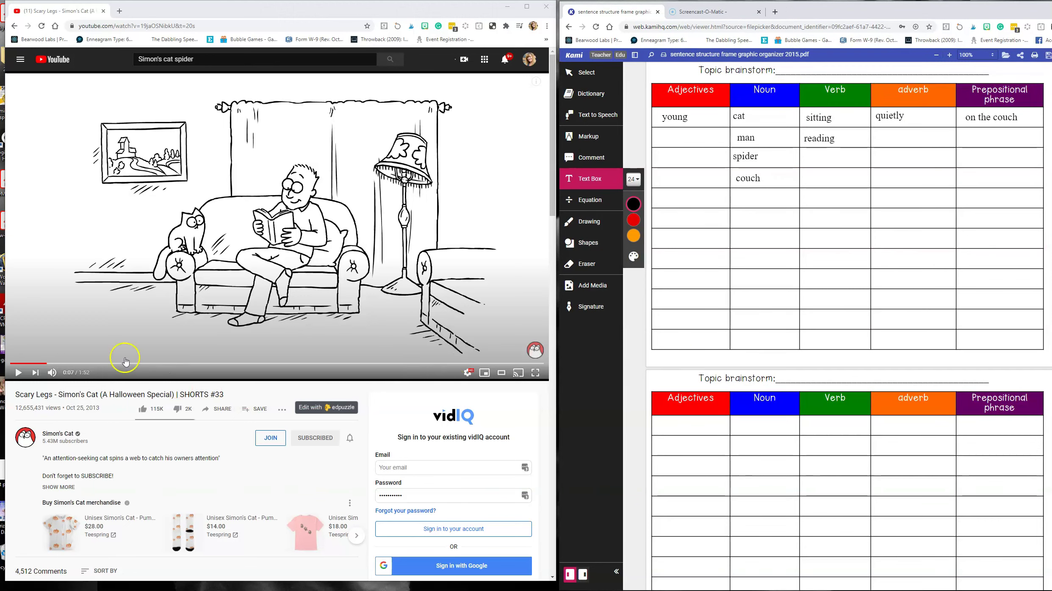
Play the Simon's Cat video and pause it at 0:21 by the spider
left_click(17, 373)
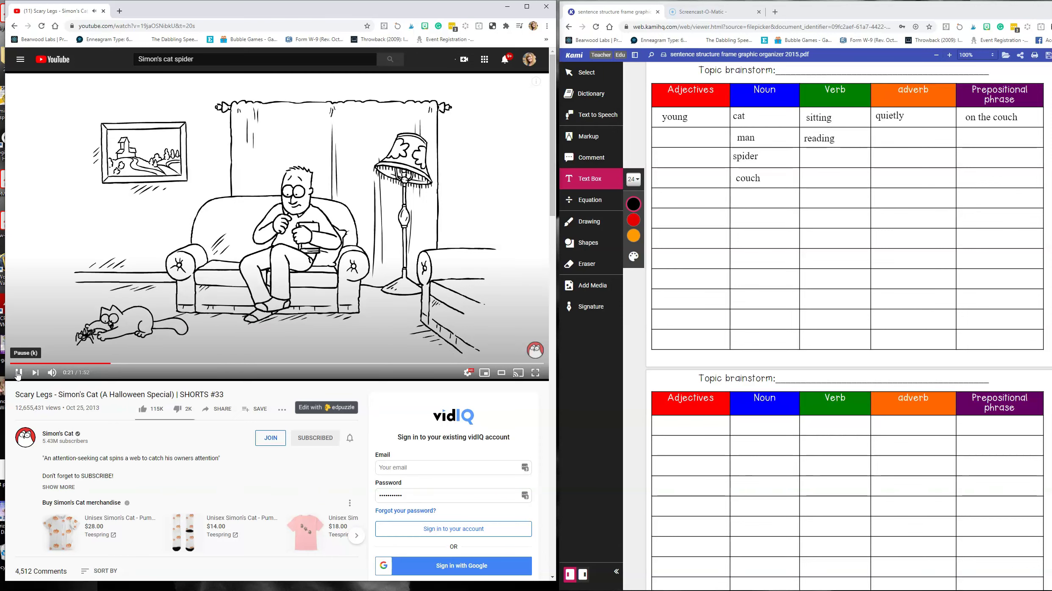
left_click(18, 372)
Add widened Adjectives text boxes for scary, creepy and small beneath young
left_click(771, 159)
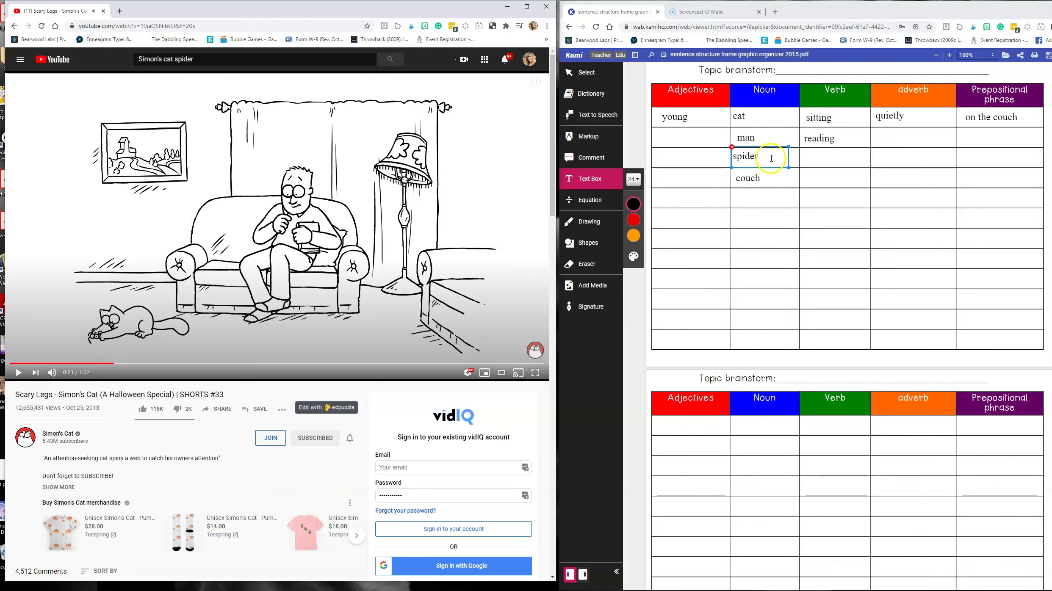
left_click(679, 135)
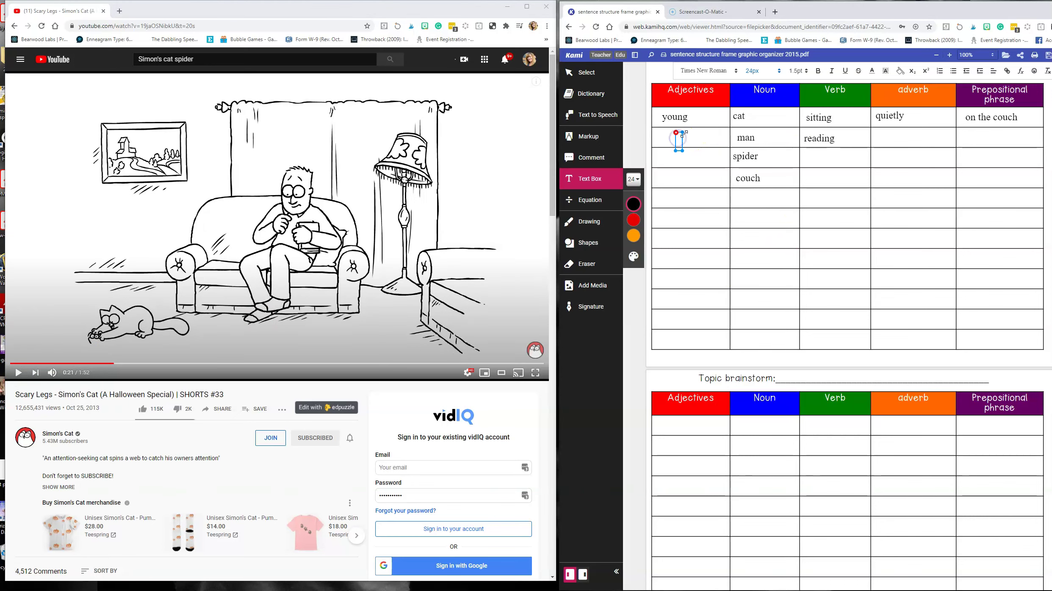
mouse_move(684, 132)
left_mouse_down()
mouse_move(733, 133)
mouse_move(701, 128)
left_mouse_up()
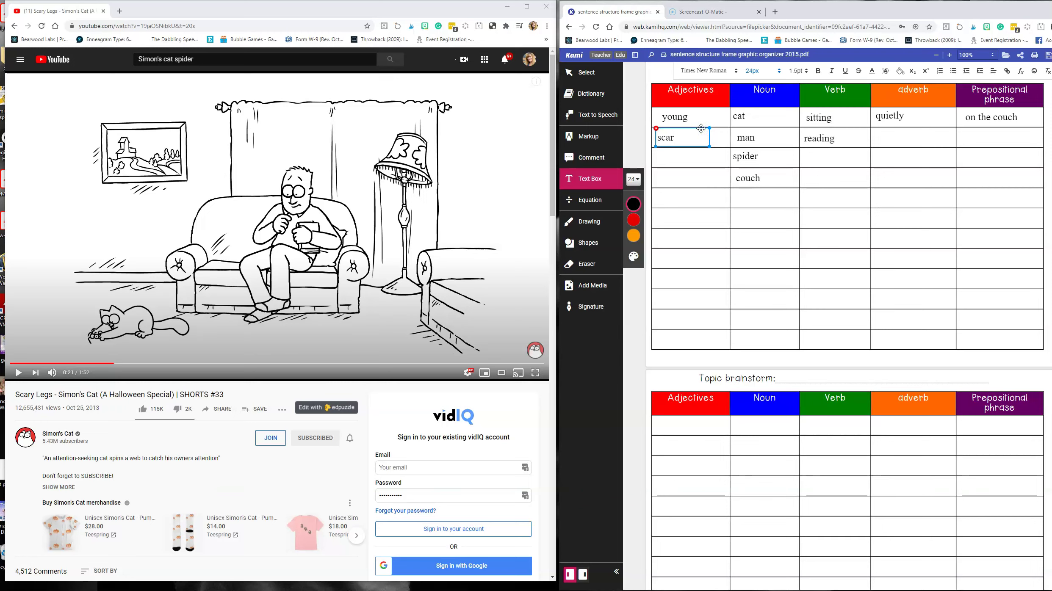
left_click(673, 148)
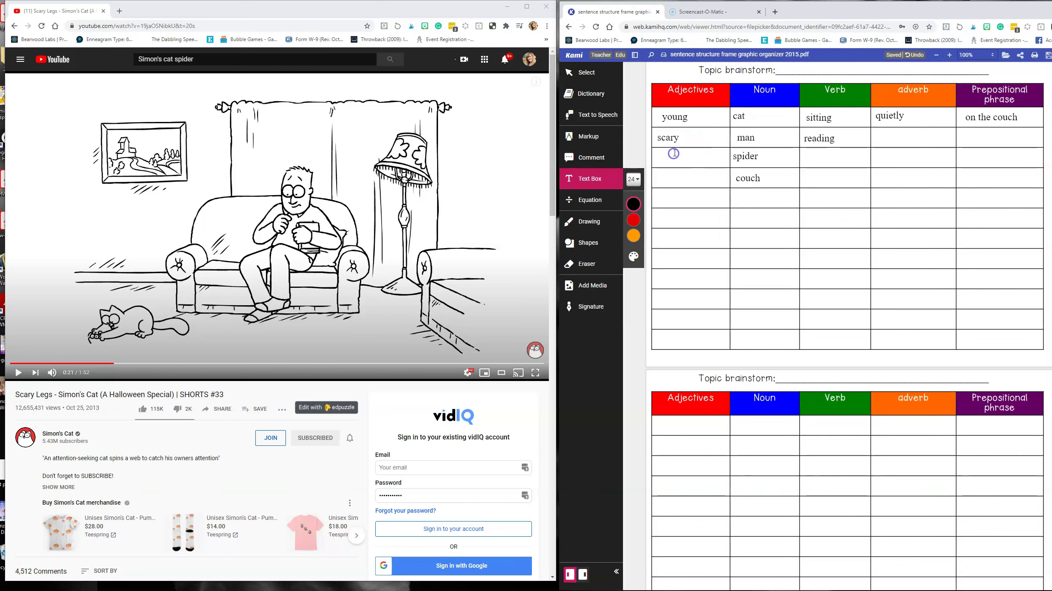
left_click(659, 151)
left_click_drag(668, 146, 707, 147)
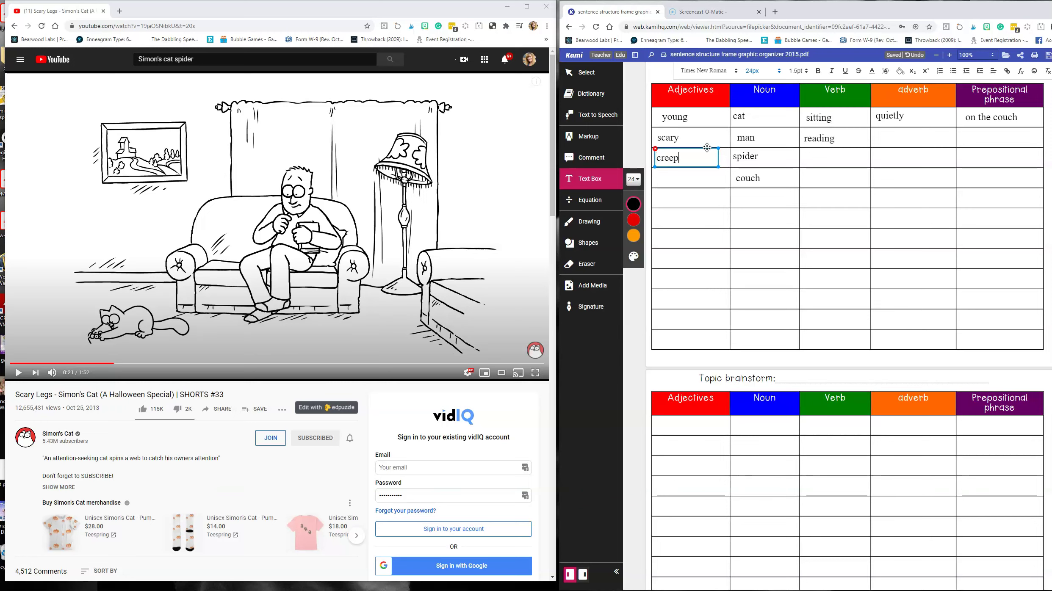
left_click(693, 170)
left_click(692, 171)
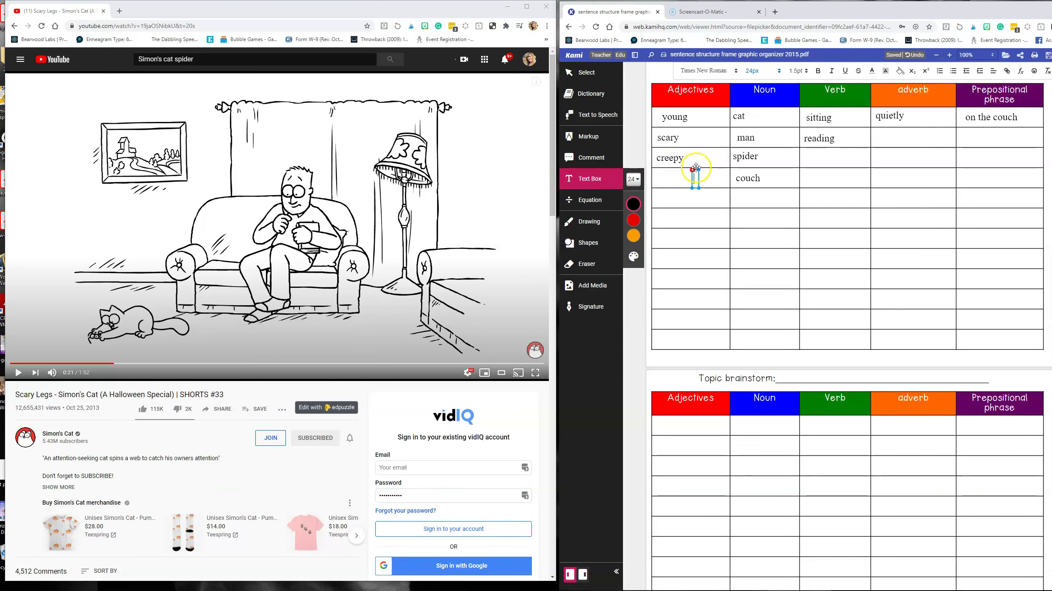
left_click_drag(703, 171, 734, 170)
left_click_drag(704, 166, 719, 168)
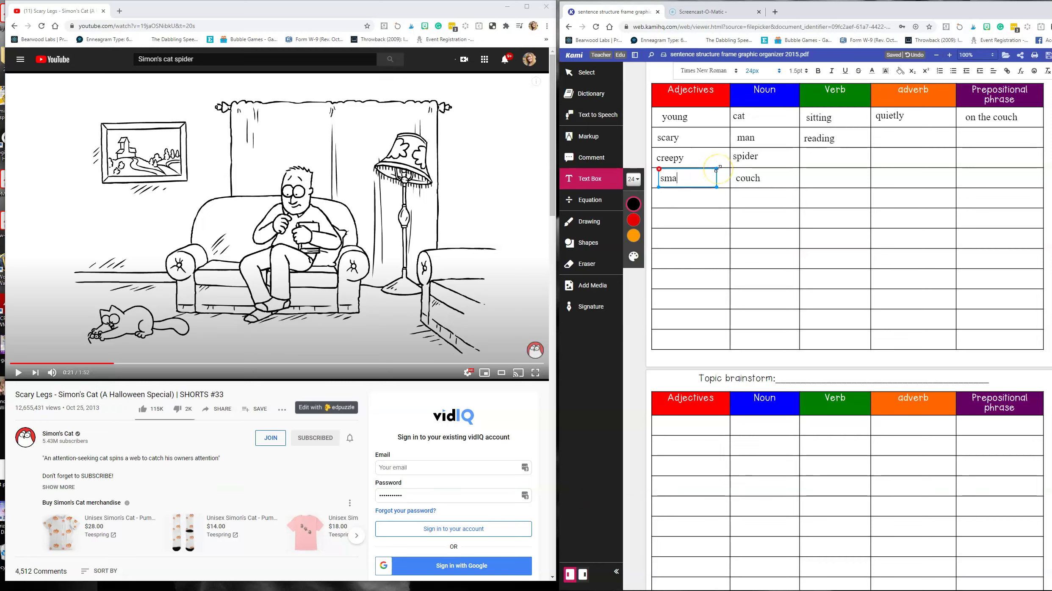
Finish small, then add jumping, catching and looking under Verb below reading
left_click(816, 151)
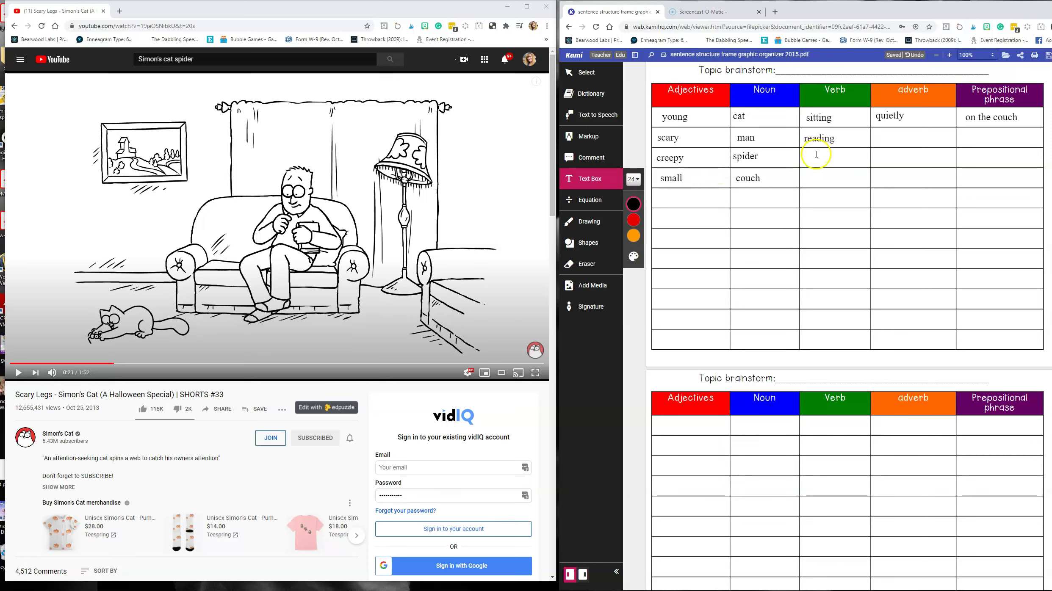
left_click(815, 149)
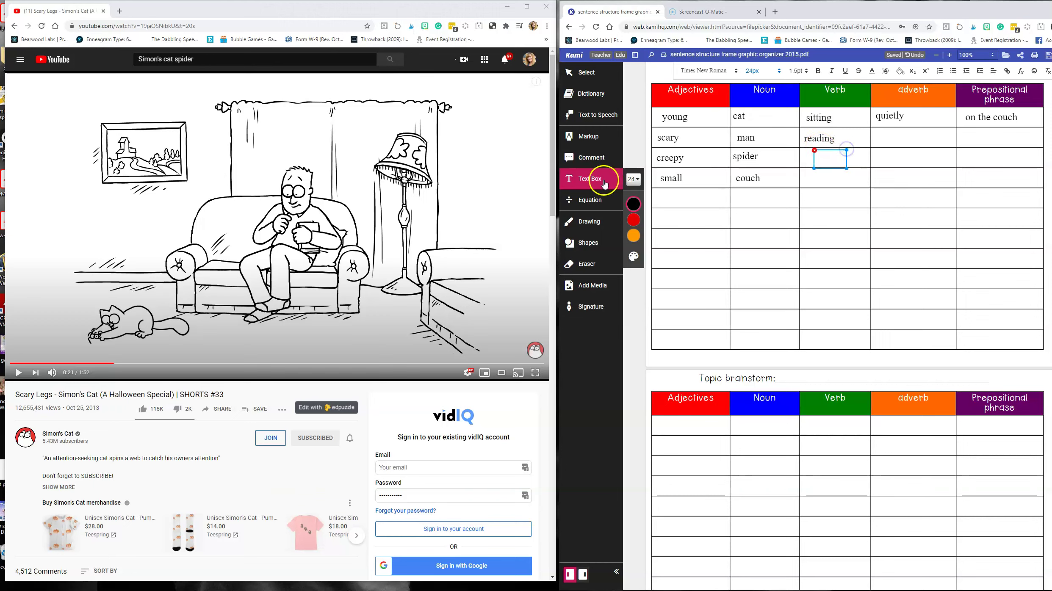
mouse_move(846, 149)
left_mouse_down()
mouse_move(870, 148)
mouse_move(846, 148)
left_mouse_up()
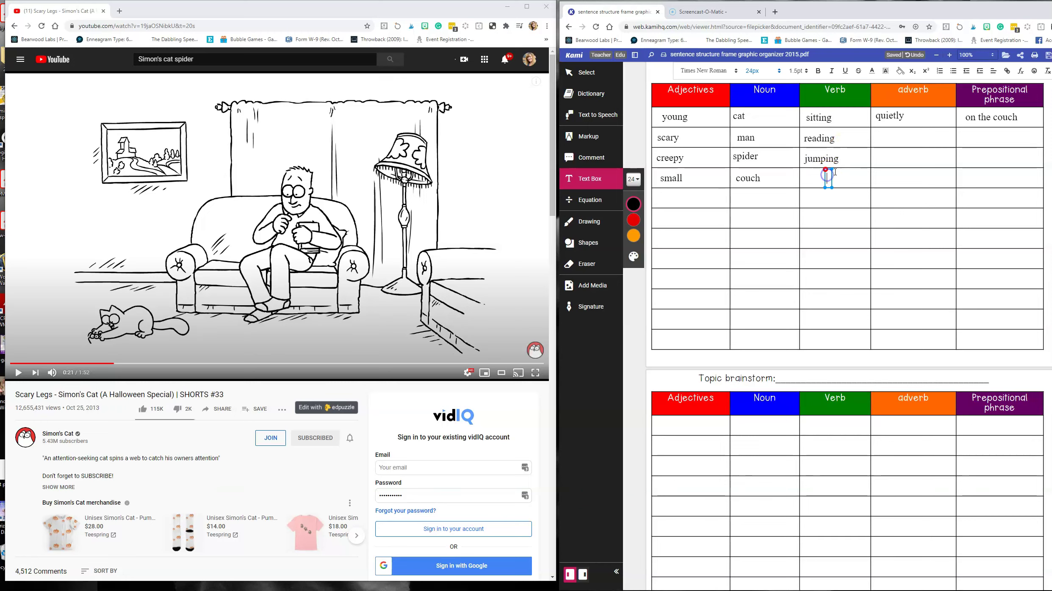
left_click(826, 174)
mouse_move(845, 169)
left_mouse_down()
mouse_move(874, 169)
mouse_move(844, 168)
left_mouse_up()
left_click(839, 194)
mouse_move(852, 190)
left_mouse_down()
mouse_move(882, 189)
mouse_move(846, 189)
left_mouse_up()
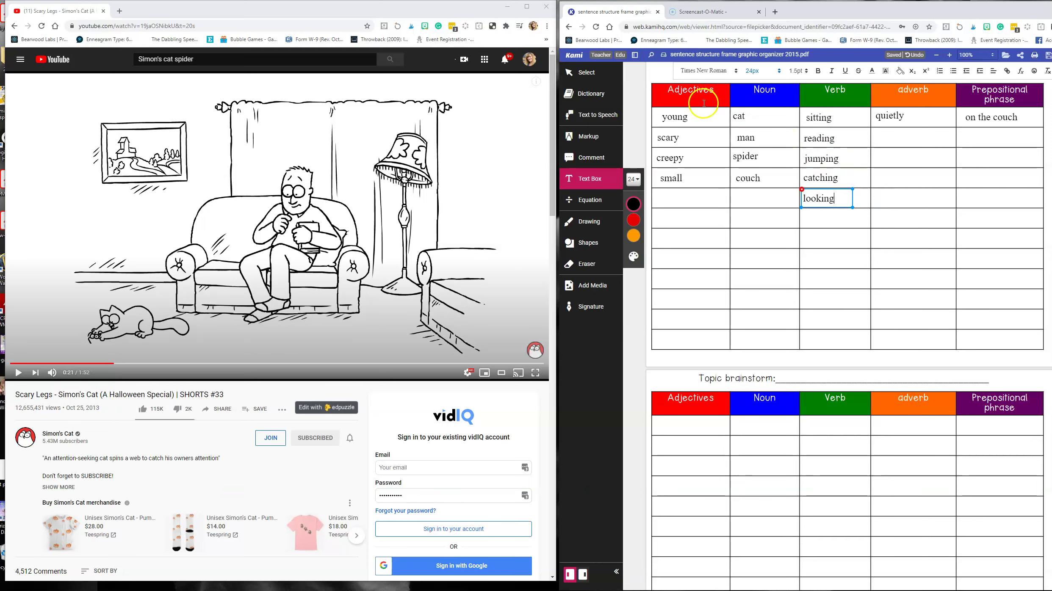
Add worriedly under adverb and 'at the spider' under Prepositional phrase
left_click(893, 135)
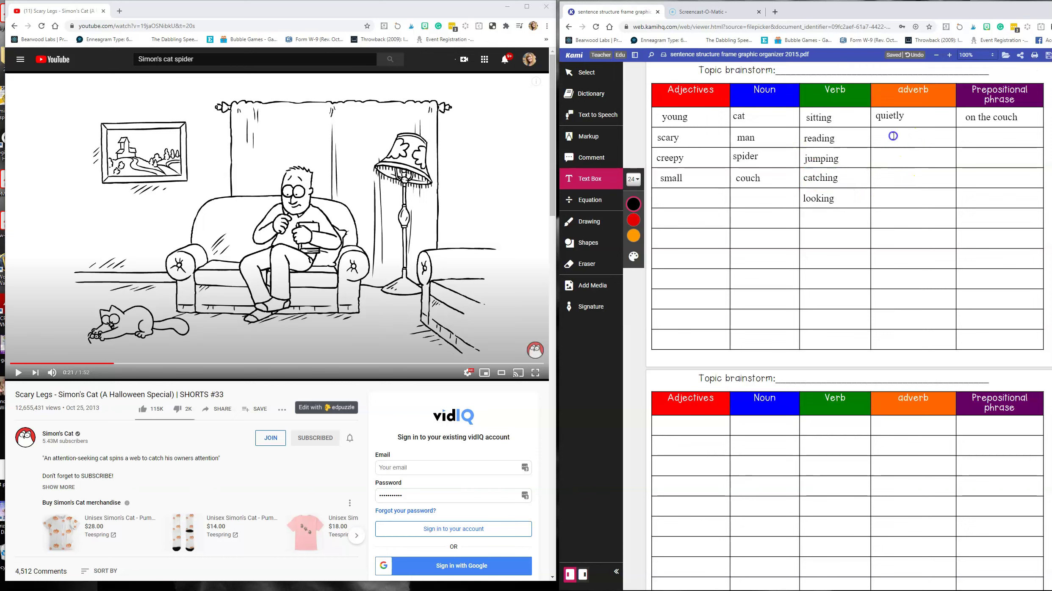
left_click_drag(898, 130, 930, 127)
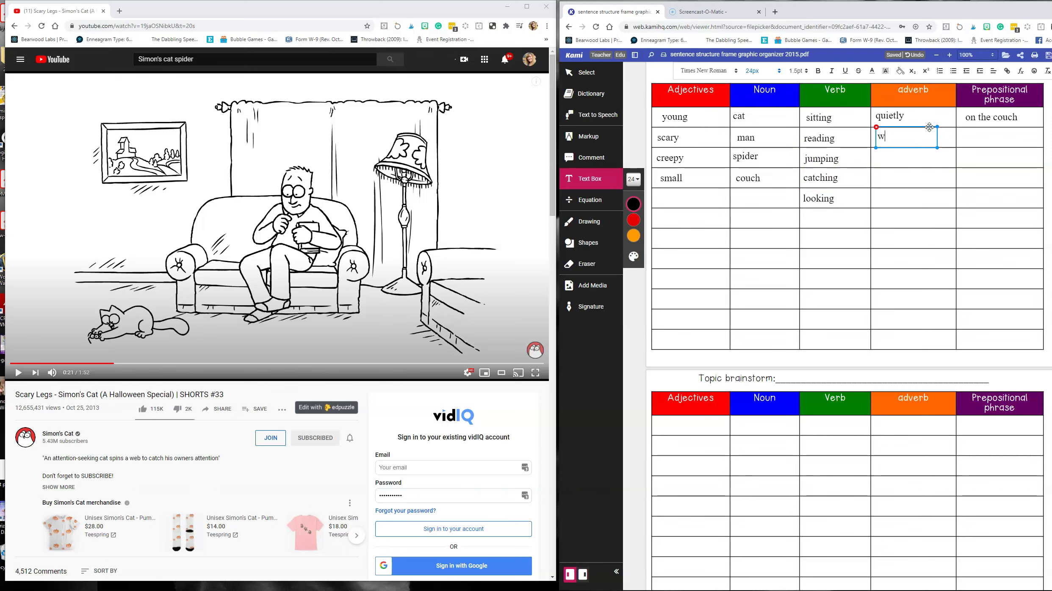
left_click(972, 131)
left_click_drag(977, 124, 1025, 128)
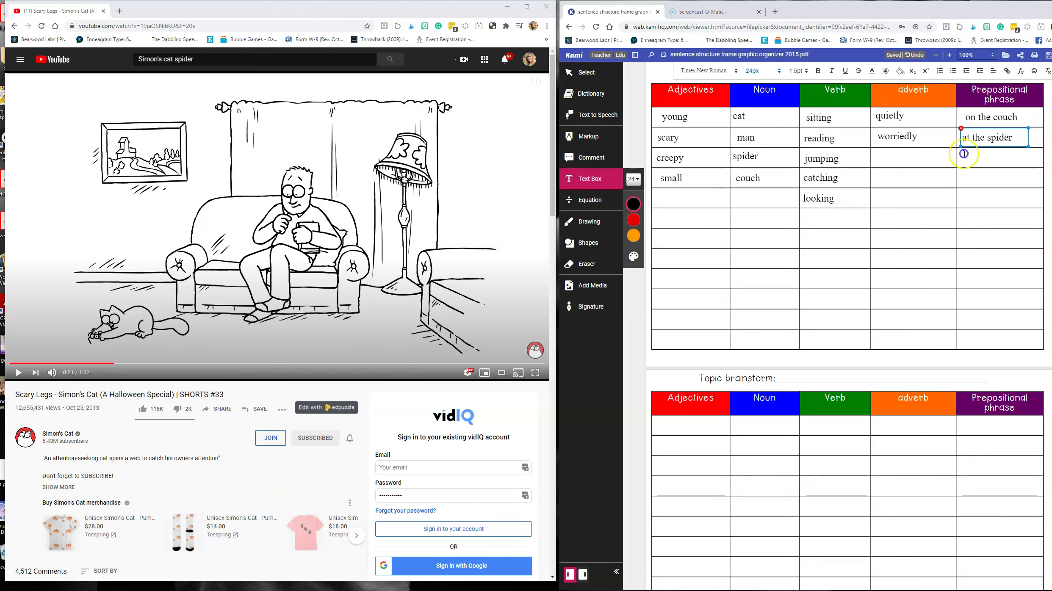
Play the video to 0:41, then add puking, pointing and petting under Verb
left_click(16, 374)
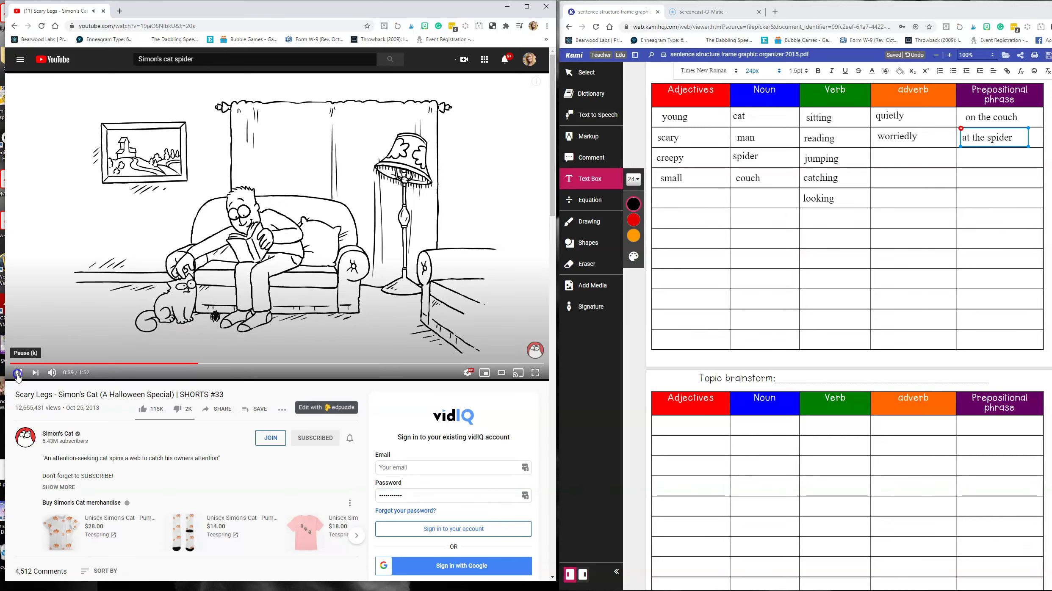
left_click(17, 373)
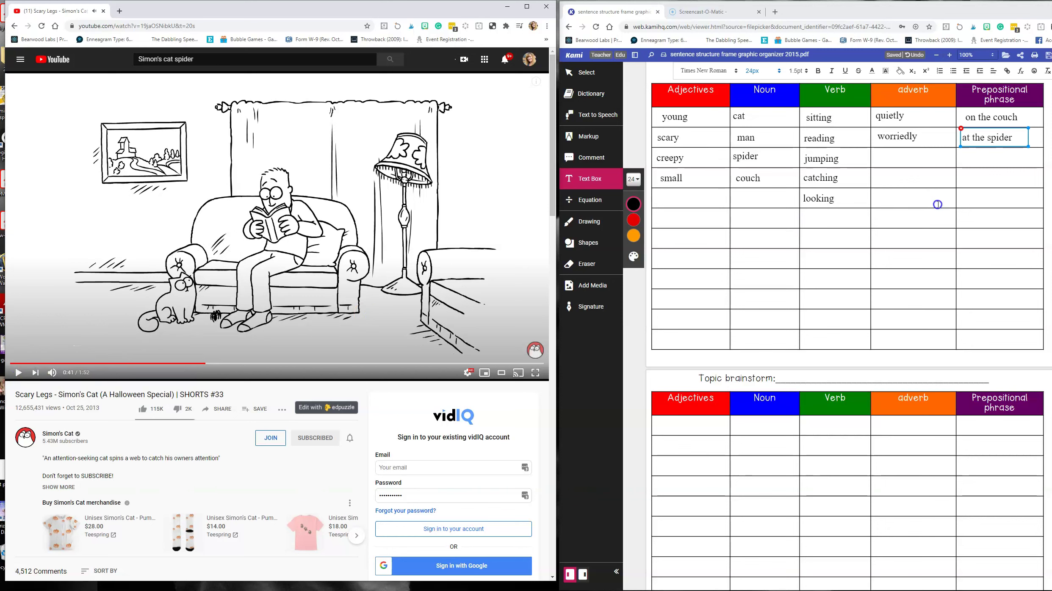
left_click(808, 214)
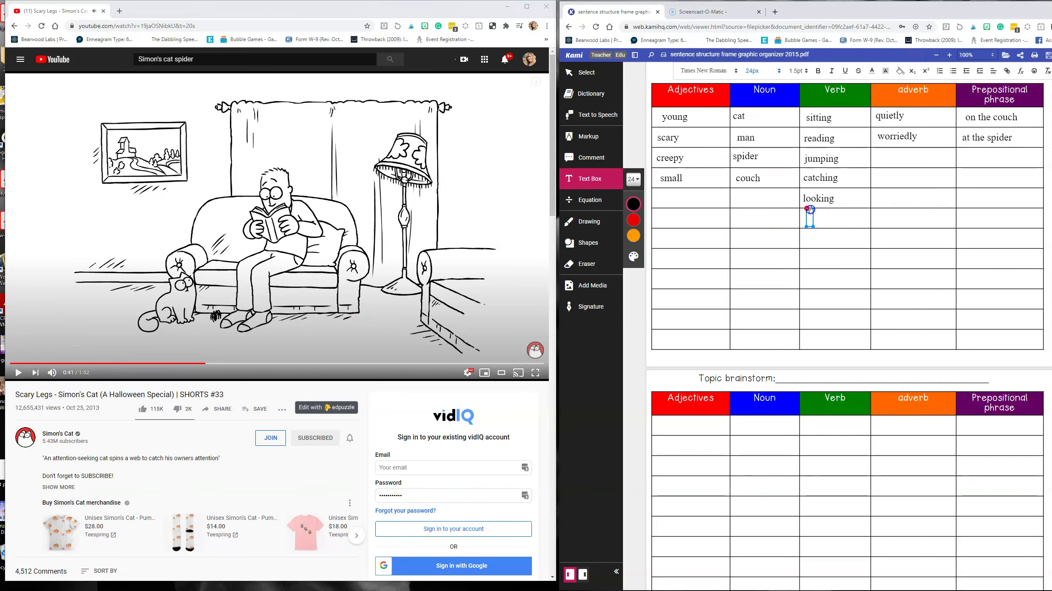
left_click_drag(810, 209, 866, 209)
left_click(816, 235)
left_click_drag(815, 231, 849, 229)
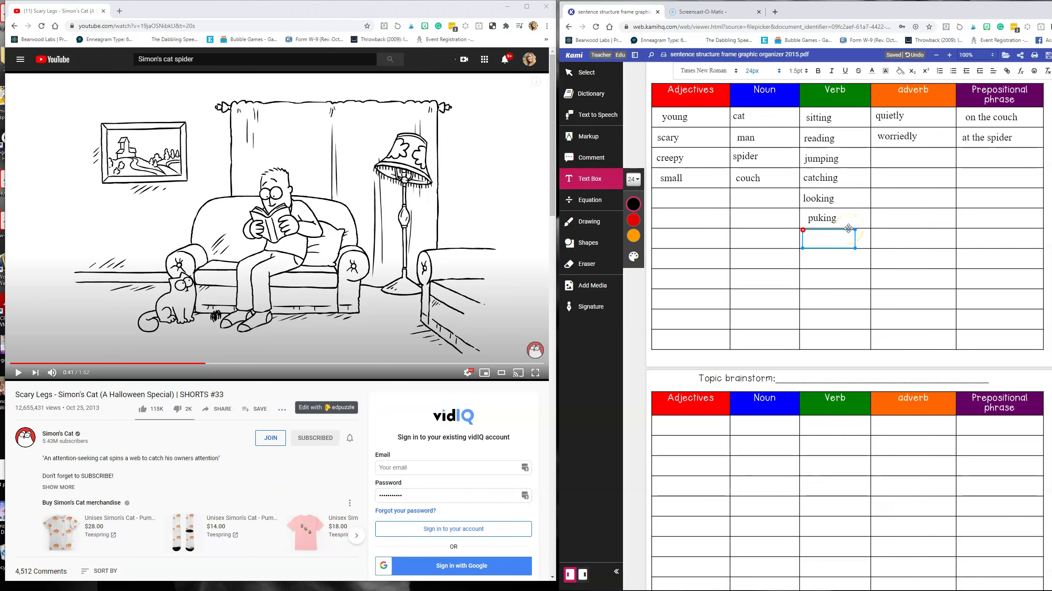
left_click(817, 256)
left_click_drag(822, 248, 844, 251)
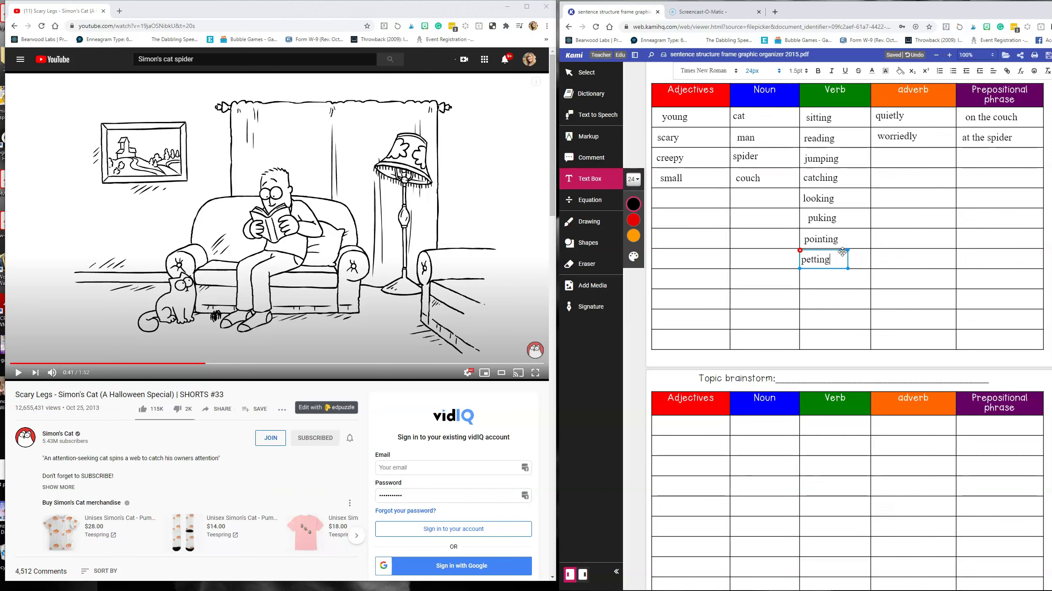
Add 'on the carpet' under Prepositional phrase and resume the Simon's Cat video
left_click(974, 153)
left_click_drag(979, 149, 1030, 148)
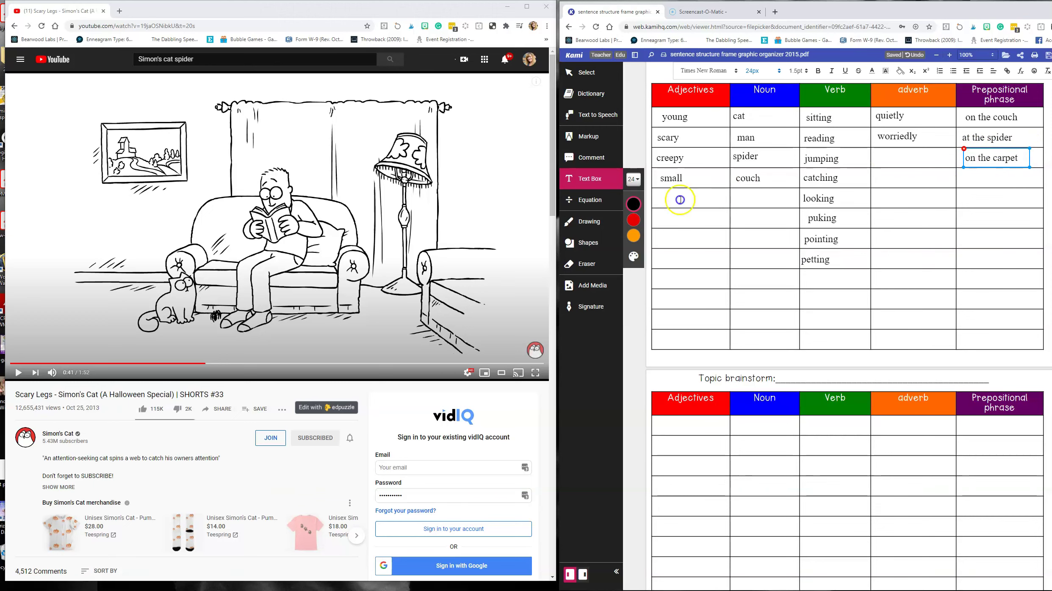
left_click(411, 286)
left_click(19, 373)
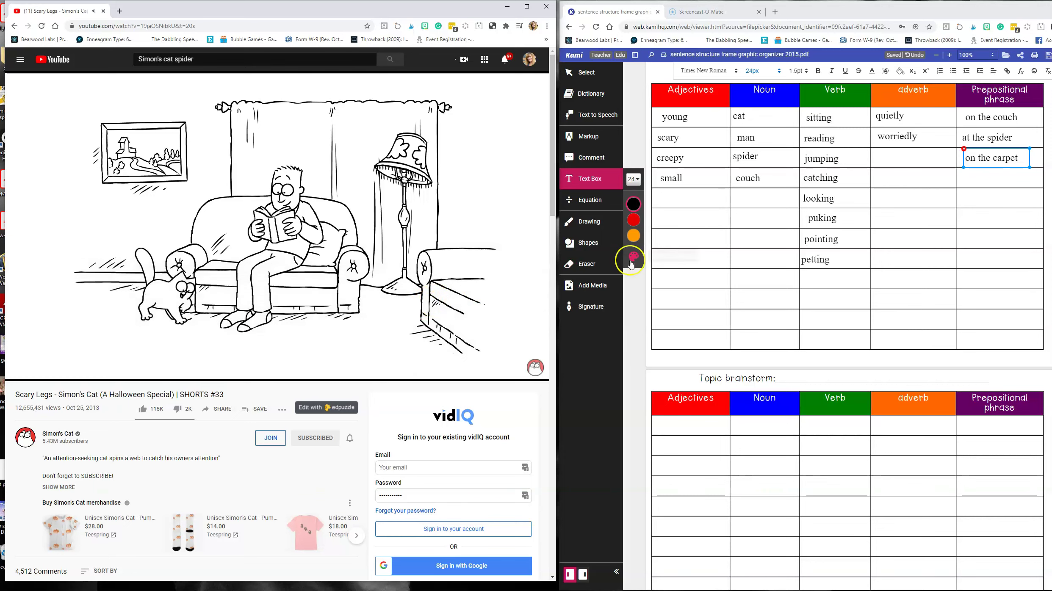
Add crawling to the Verb column below petting
left_click(814, 202)
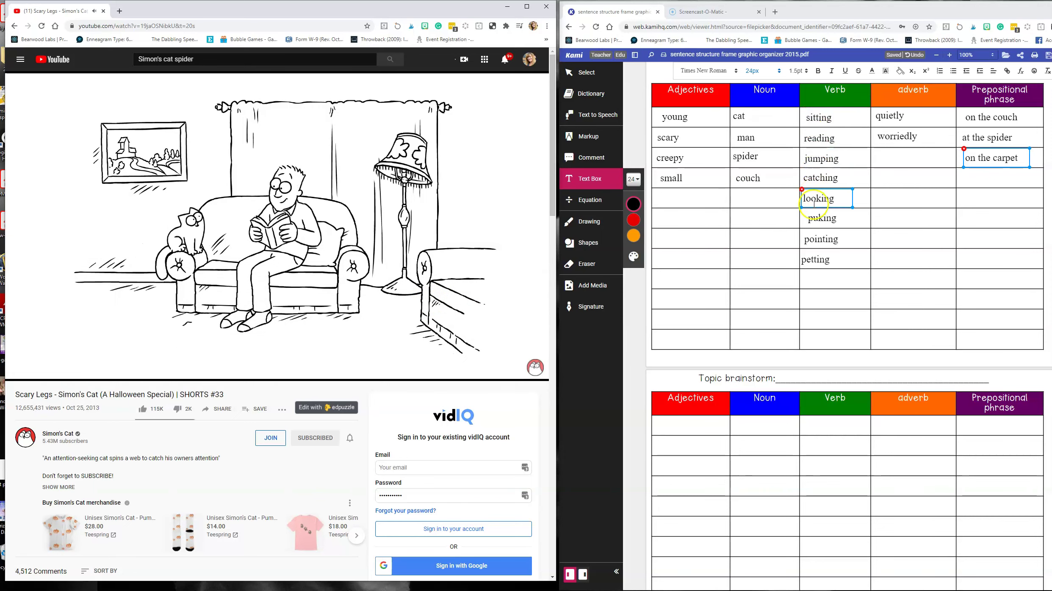
left_click(587, 187)
left_click(809, 276)
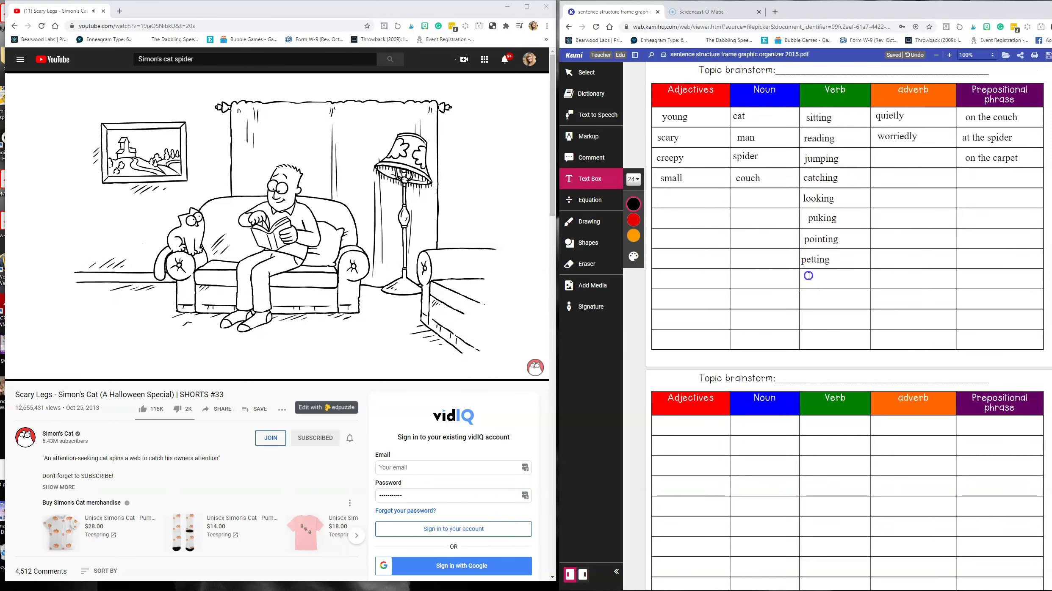
type("cra")
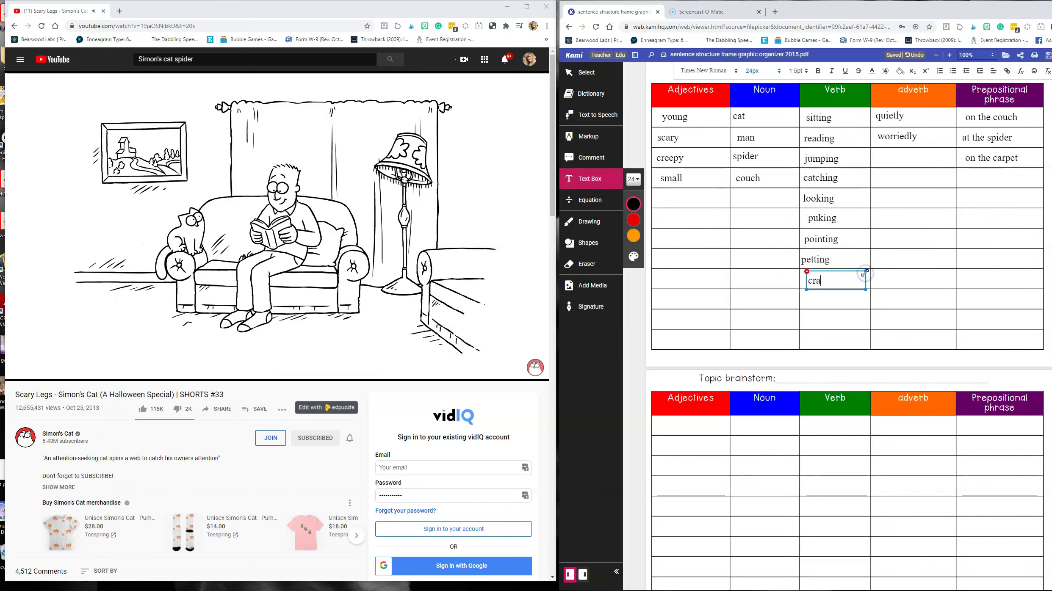
type("wling")
Add slowly under adverb and 'up the man's leg' under Prepositional phrase, without the period
left_click(880, 151)
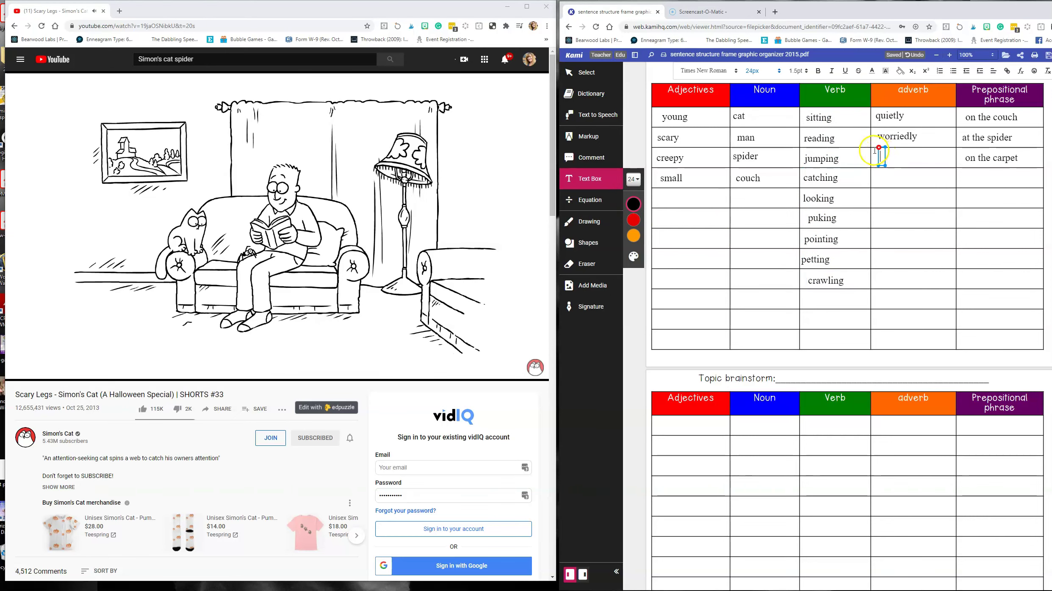
type("slw")
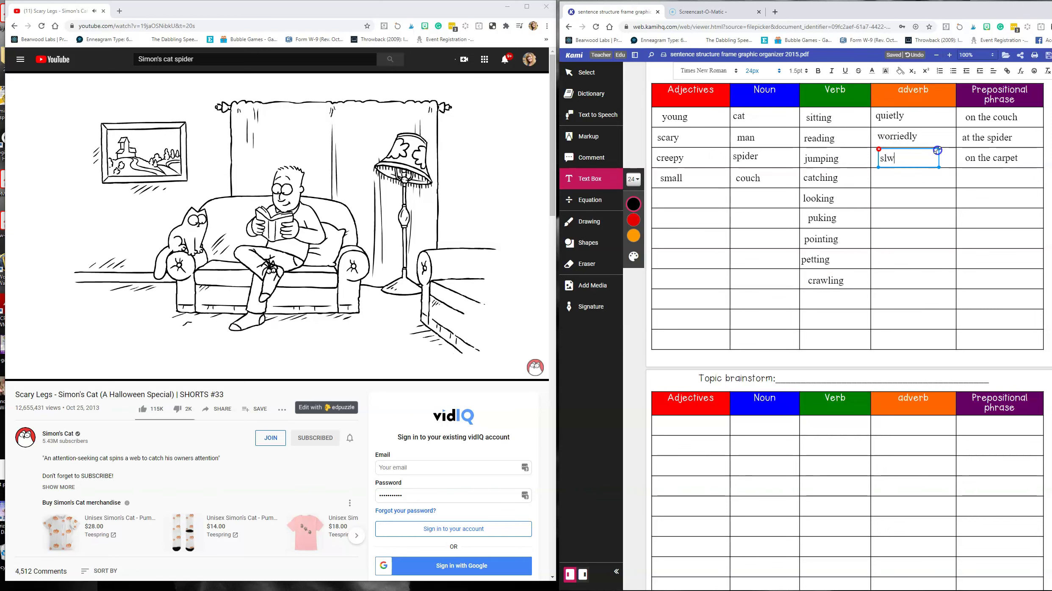
key("BackSpace")
type("owly")
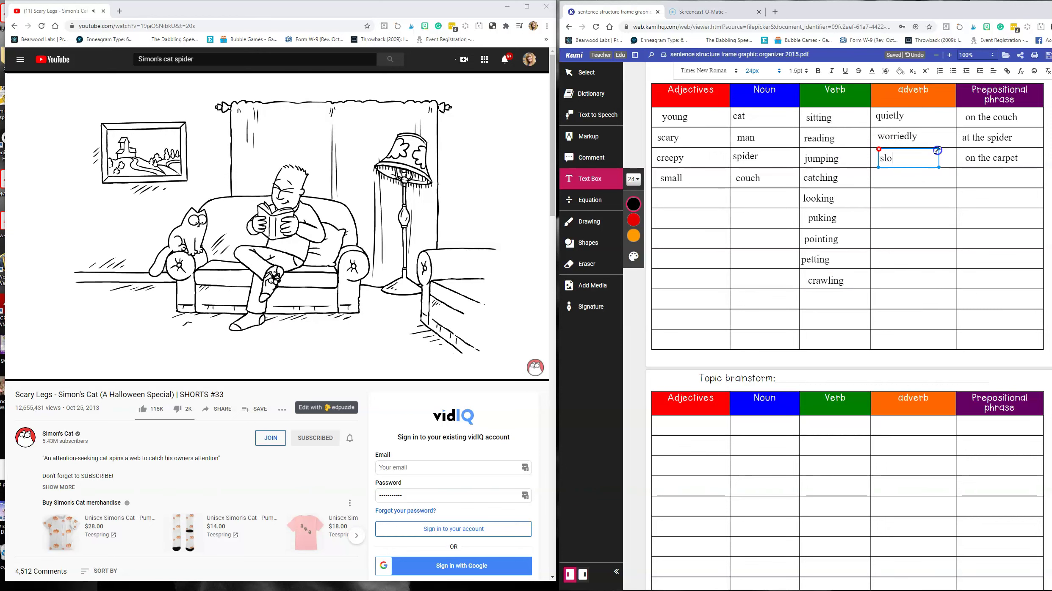
left_click(962, 169)
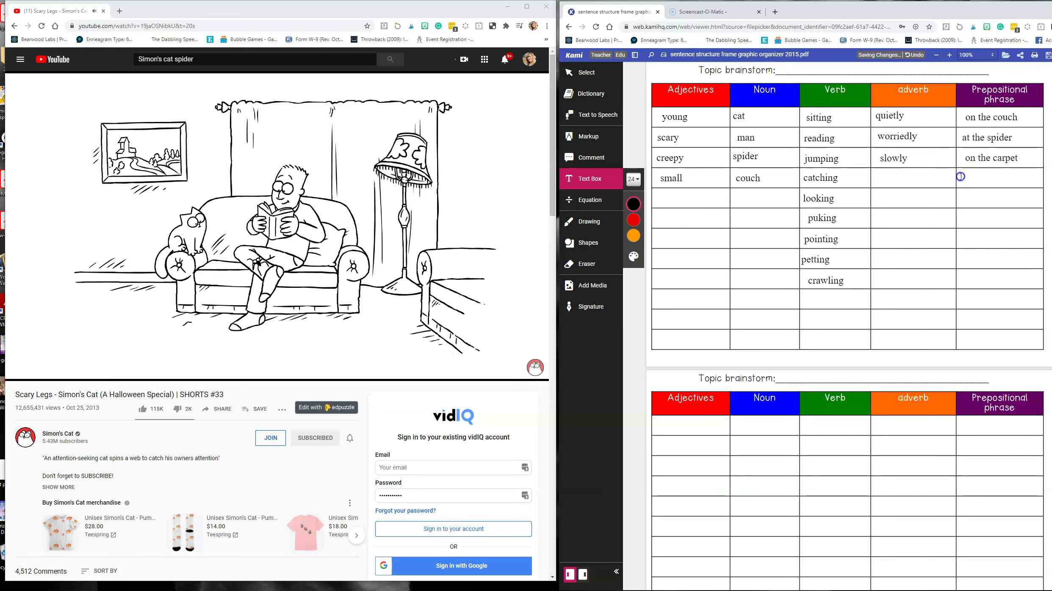
type("up the ")
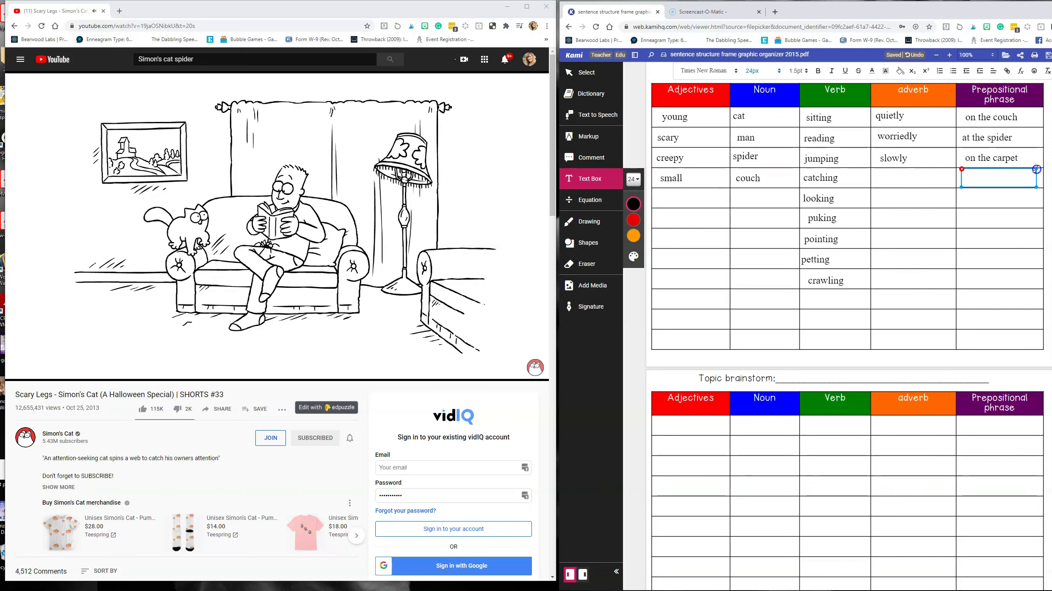
type("man's leg.")
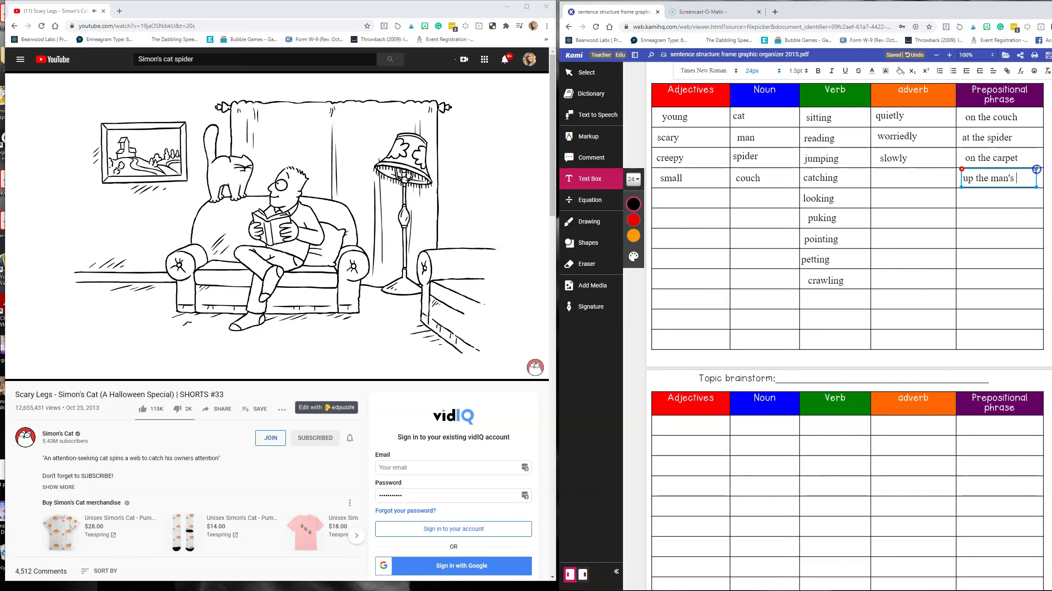
key("BackSpace")
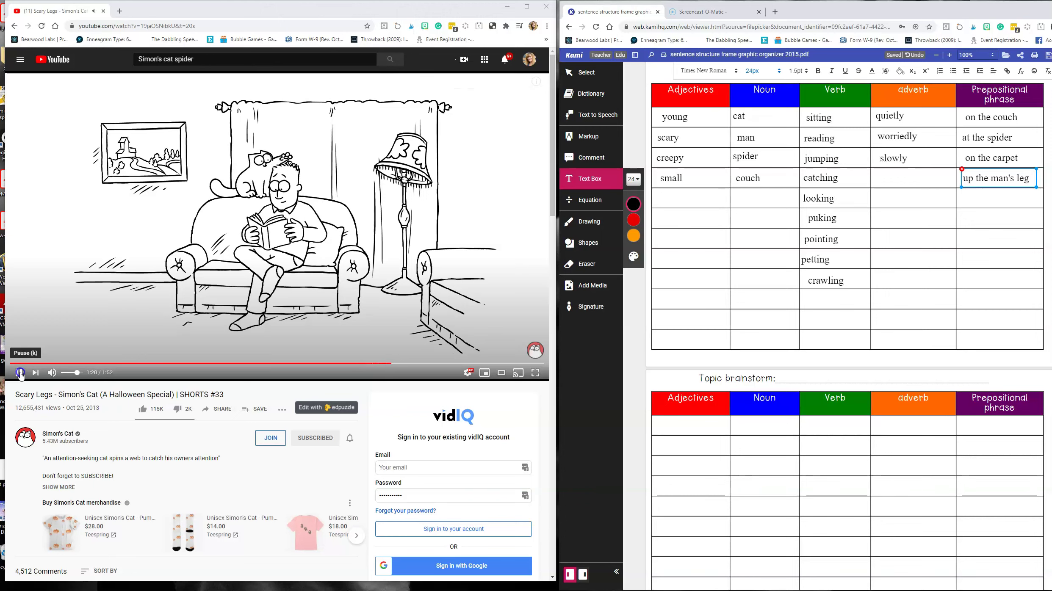
Pause the video at 1:20 and nudge the crawling entry slightly left
left_click(20, 373)
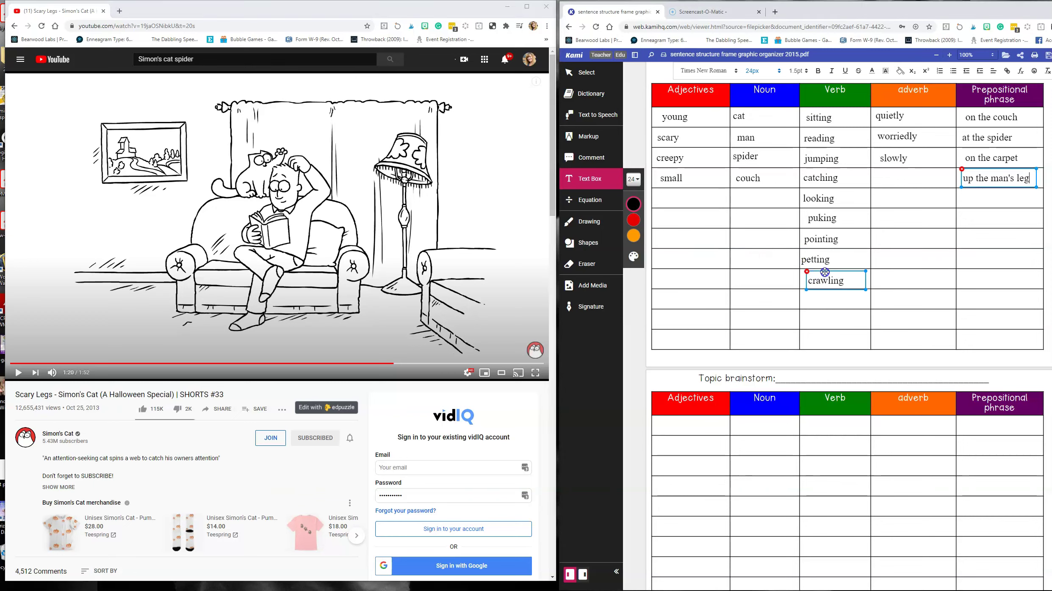
left_click_drag(820, 277, 817, 276)
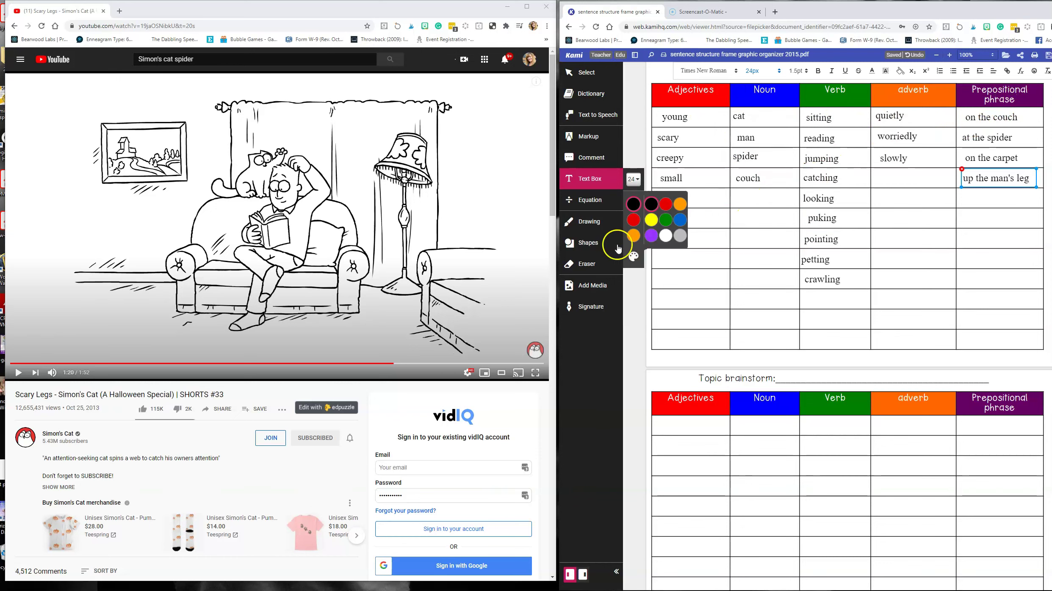
Draw red rectangles around the creepy/spider row, crawling, and the slowly/up the man's leg row
left_click(597, 247)
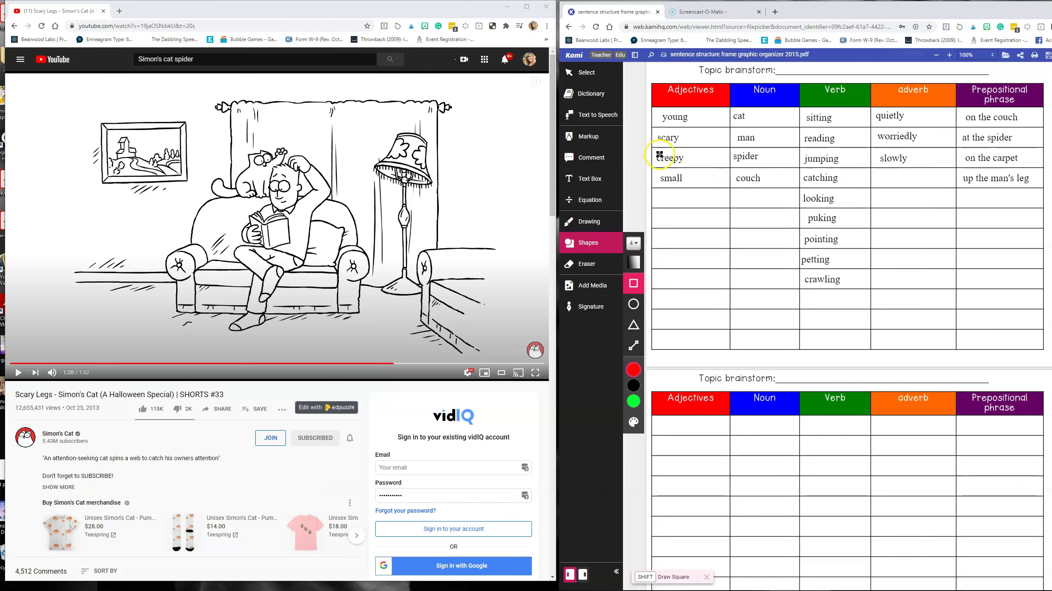
left_click_drag(653, 149, 804, 168)
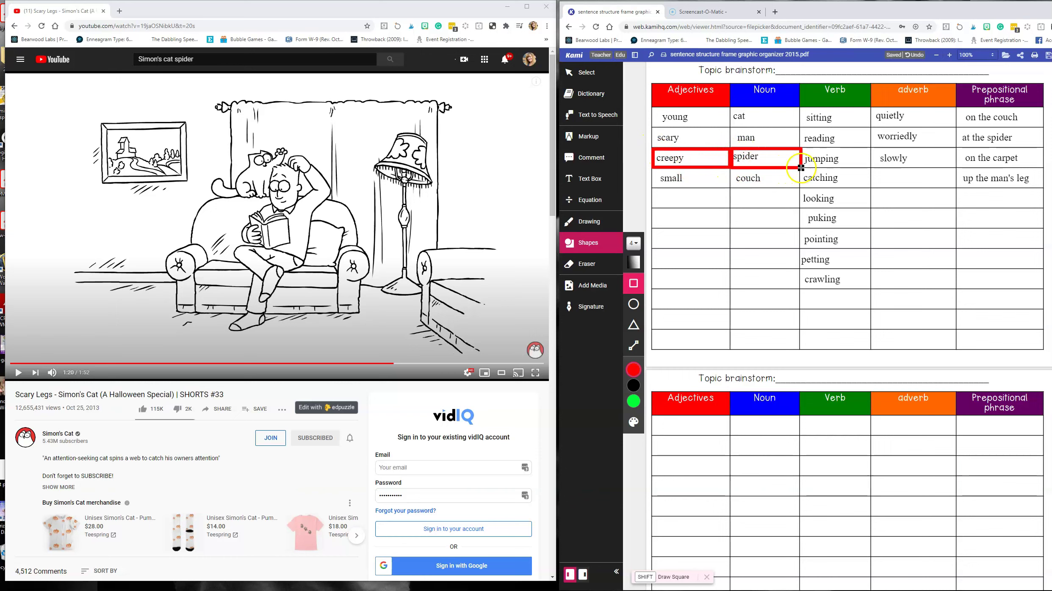
left_click_drag(798, 269, 870, 287)
left_click_drag(870, 146, 1027, 187)
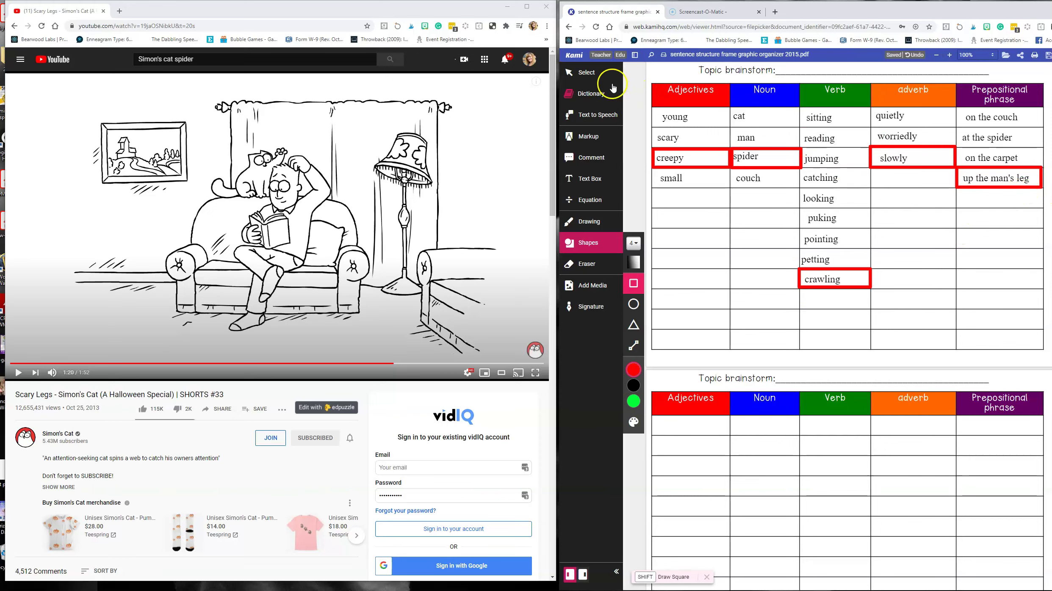
left_click(595, 76)
Scroll down to the writing lines and try sizing a text box along the sentence line
scroll(742, 199, "down", 5)
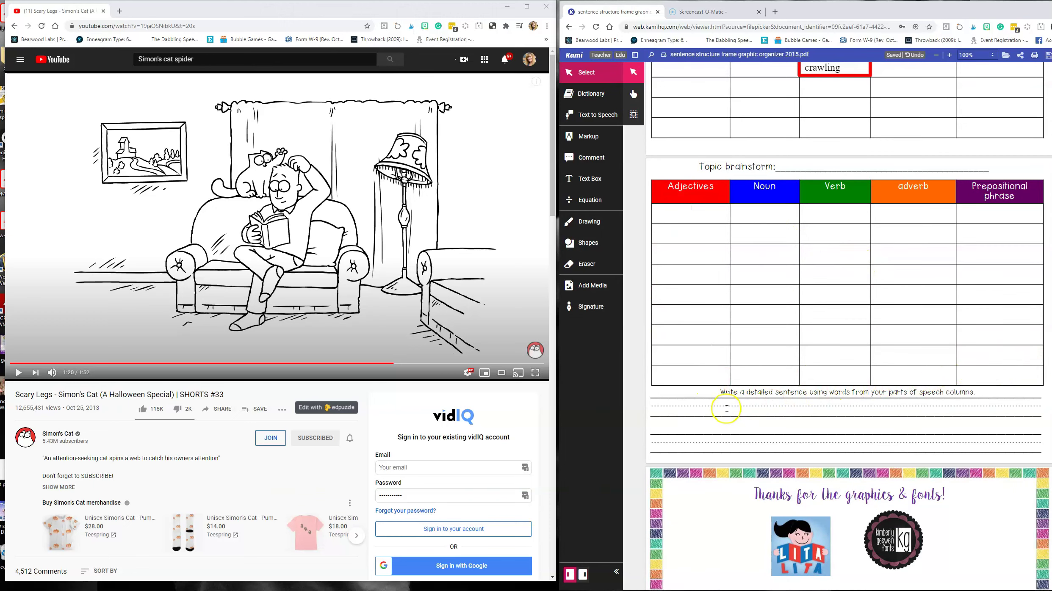
left_click(576, 178)
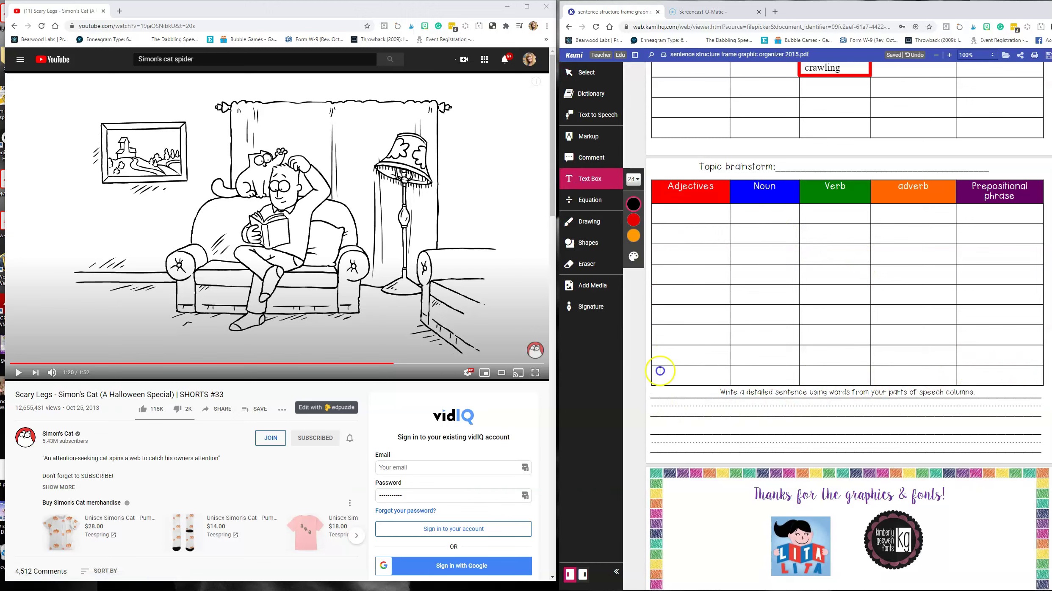
left_click_drag(669, 403, 765, 424)
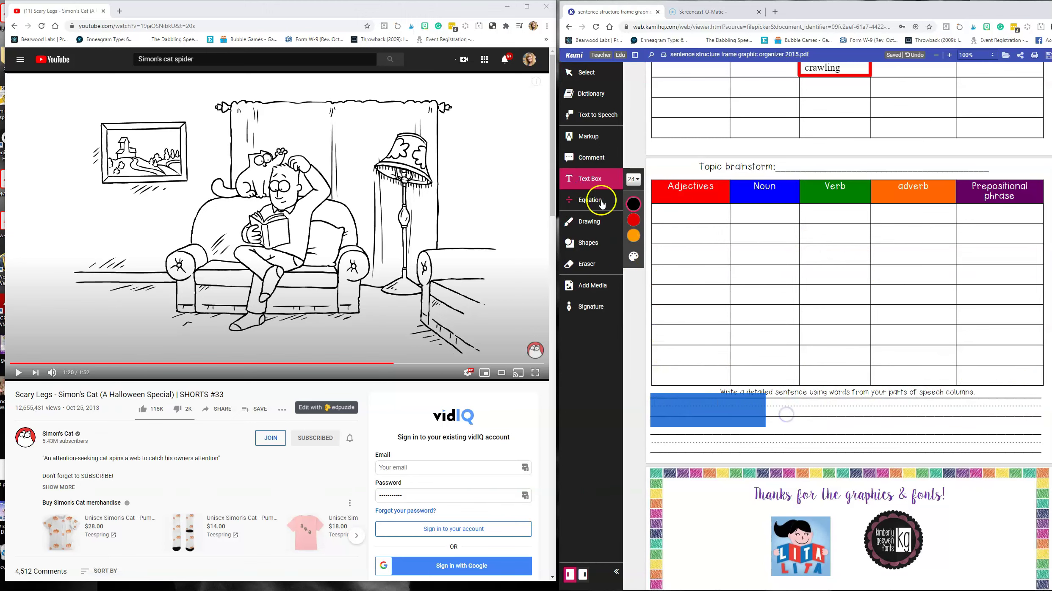
left_click(595, 180)
left_click(671, 408)
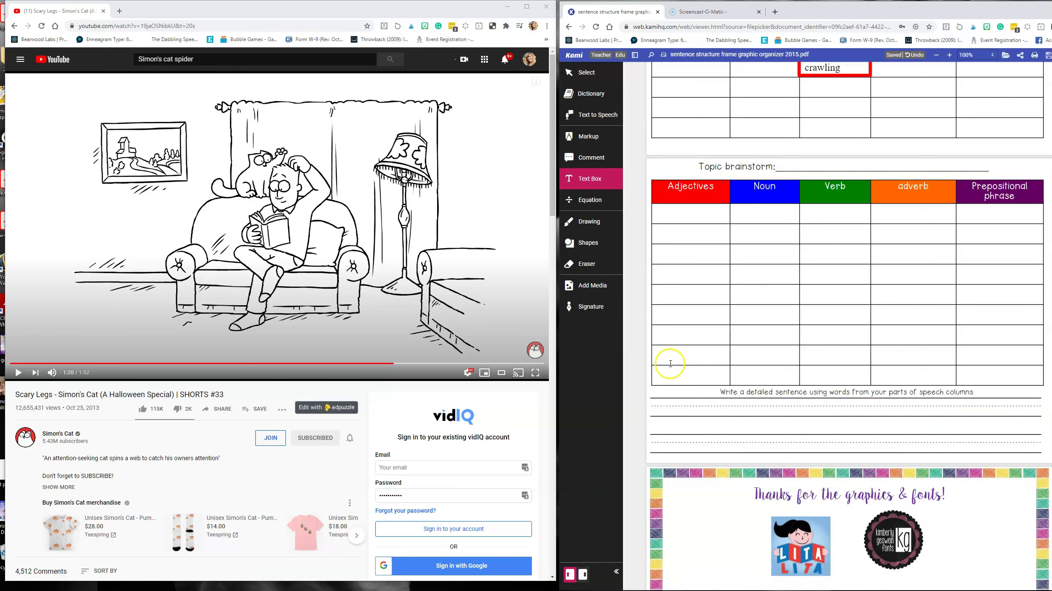
left_click(577, 78)
Place a text box on the first writing line, widen it, and scroll back up
left_click(578, 179)
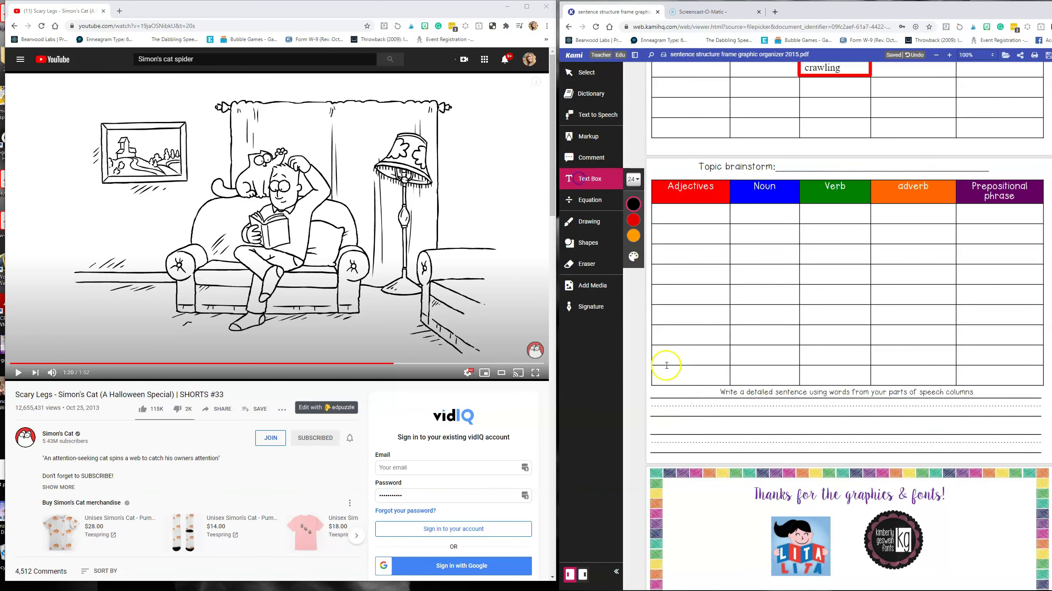
left_click(702, 420)
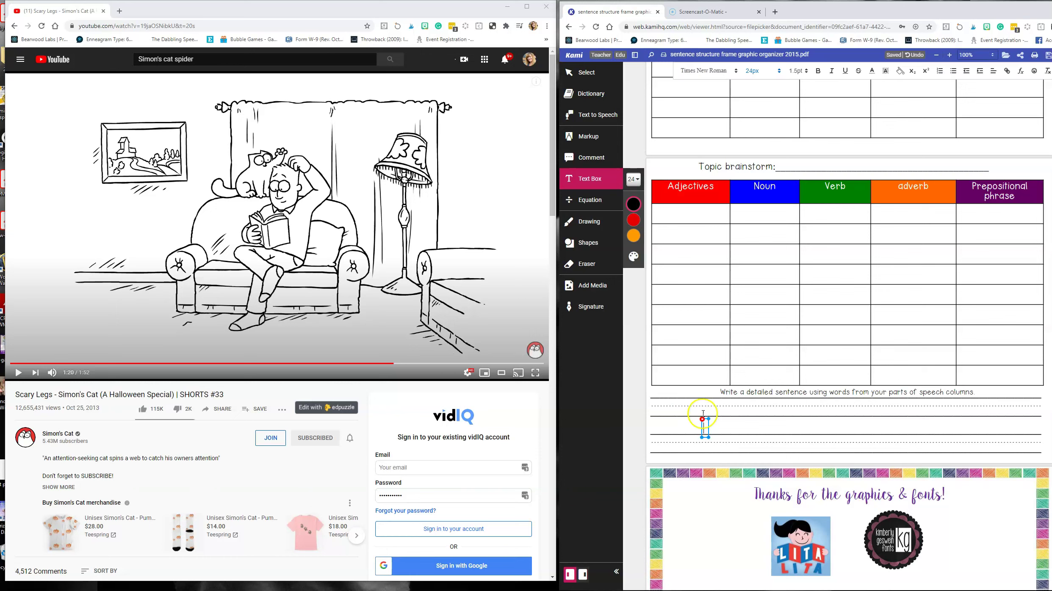
left_click_drag(791, 420, 867, 397)
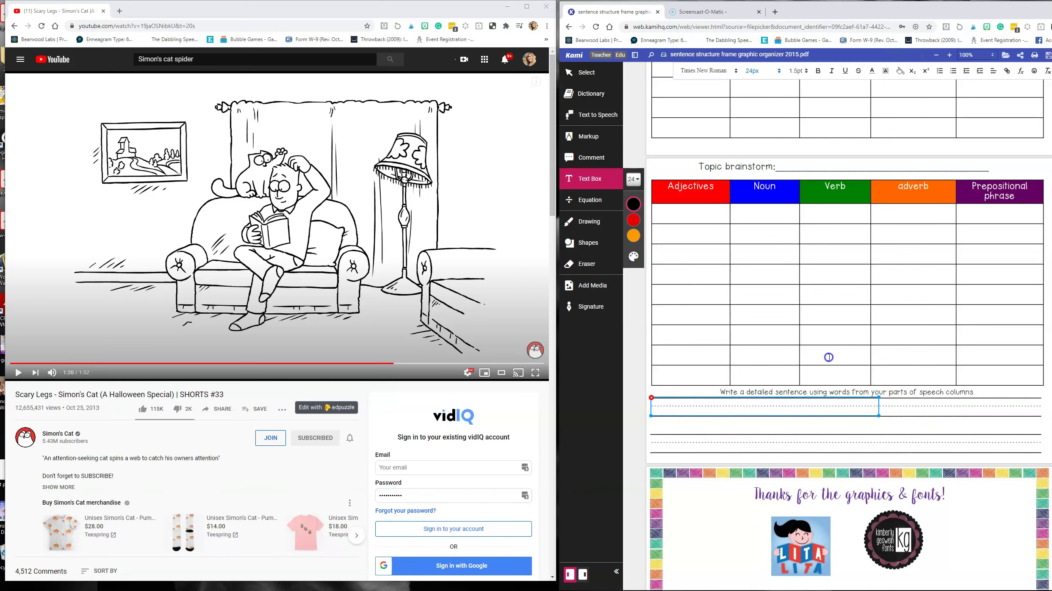
scroll(731, 319, "up", 3)
scroll(731, 319, "up", 3)
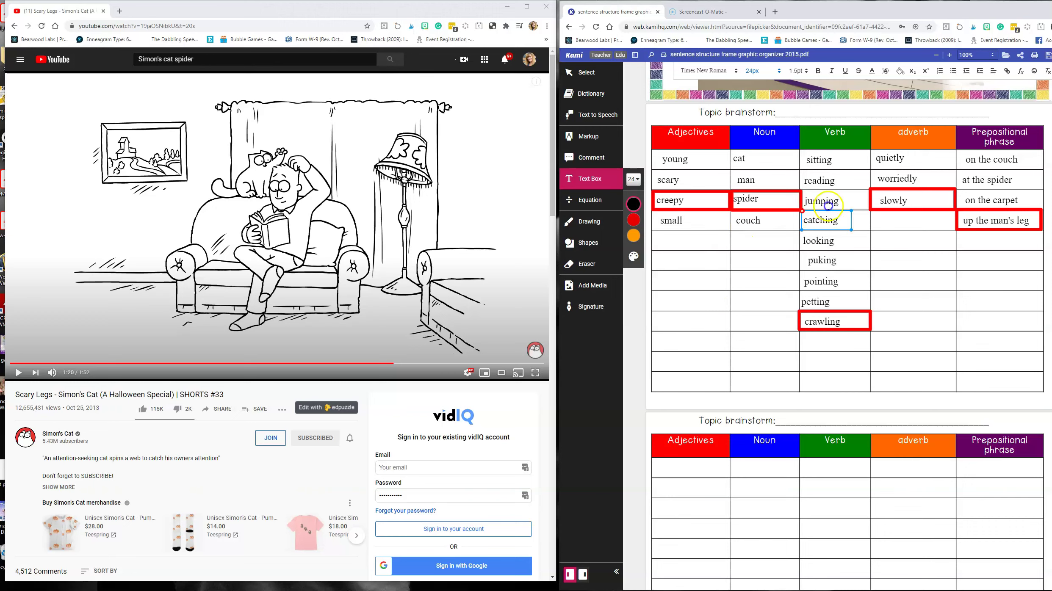
left_click(777, 158)
key("Escape")
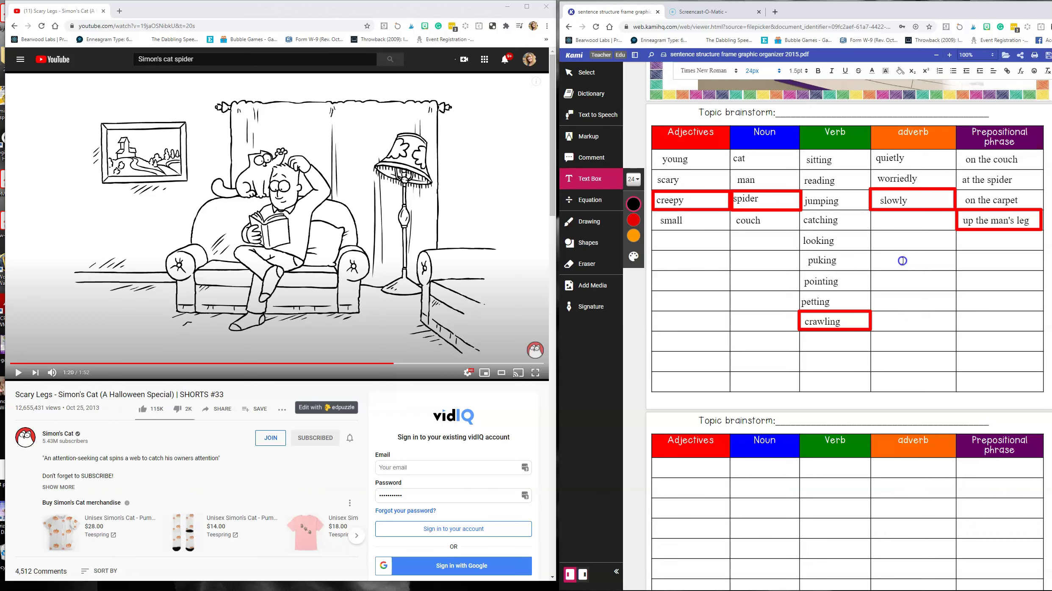
left_click(848, 242)
left_click(711, 178)
left_click(699, 150)
left_click(787, 192)
left_click(631, 238)
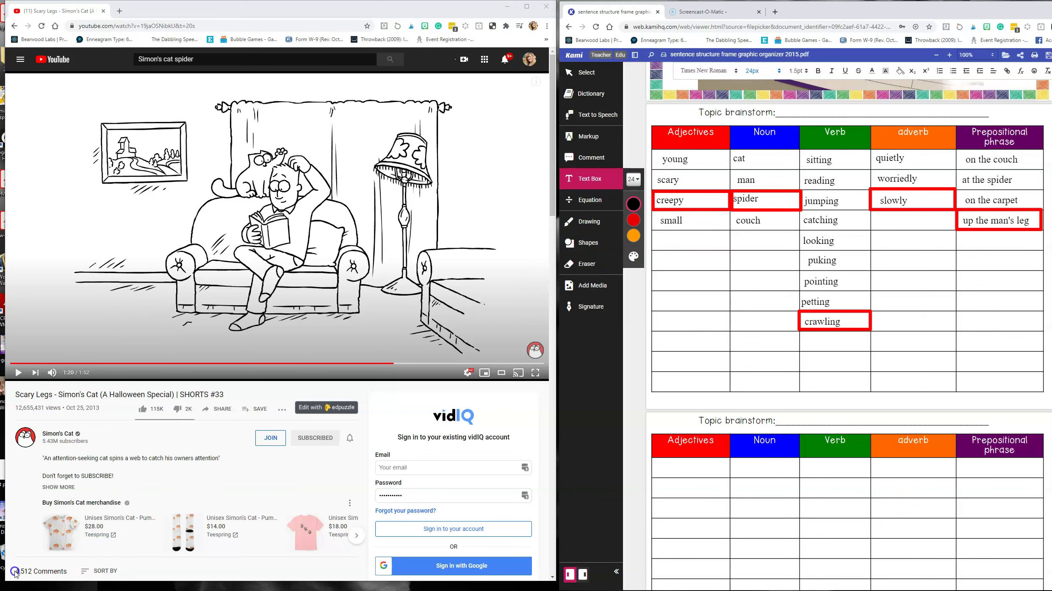